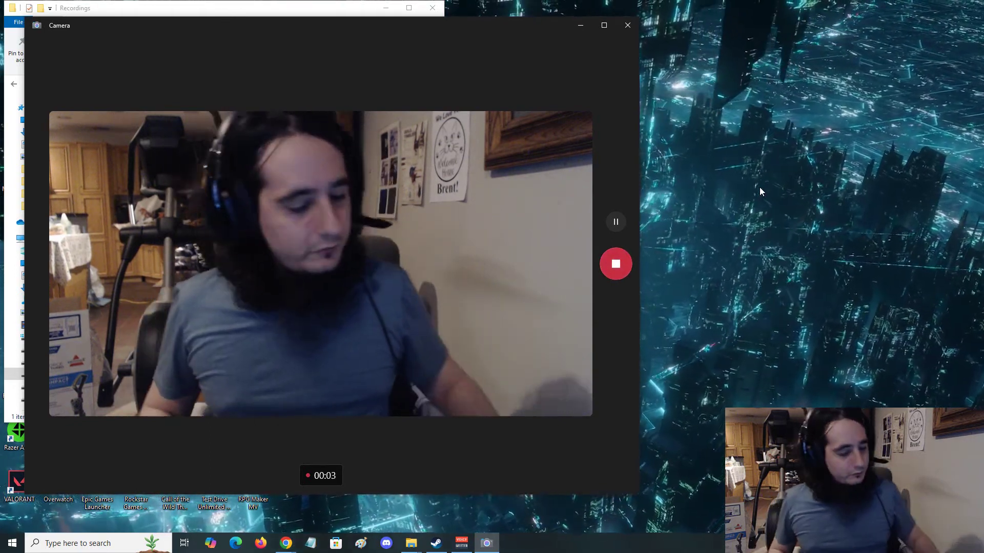
Toggle the screen-recording overlay, then hide and restore the camera window.
{"action": "key", "text": "alt+z"}
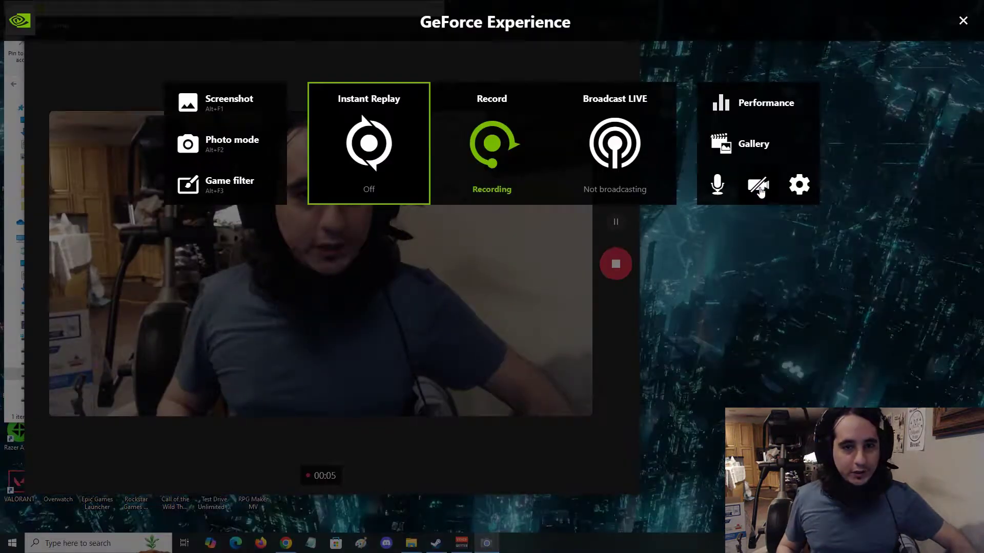
{"action": "key", "text": "alt+z"}
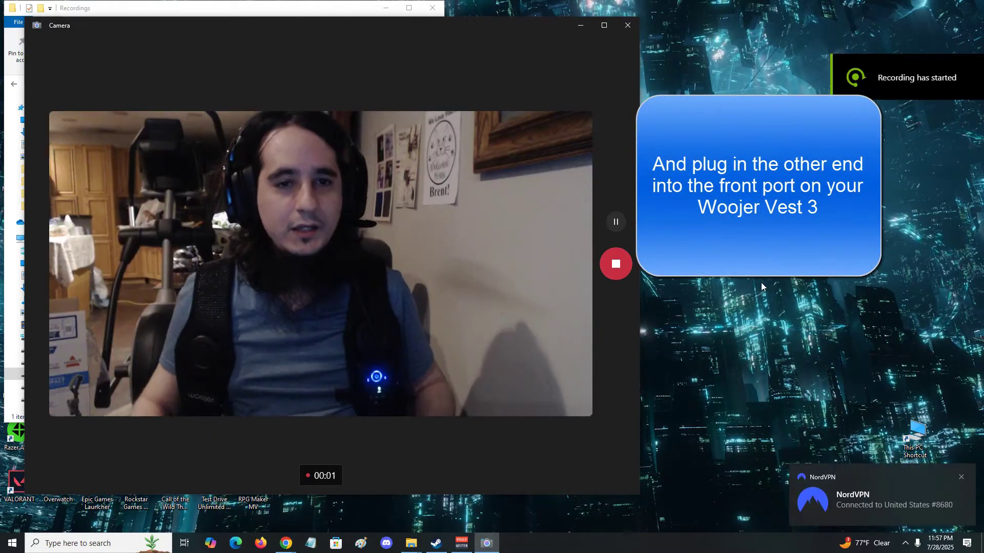
{"action": "left_click", "coordinate": [584, 31]}
{"action": "left_click", "coordinate": [385, 12]}
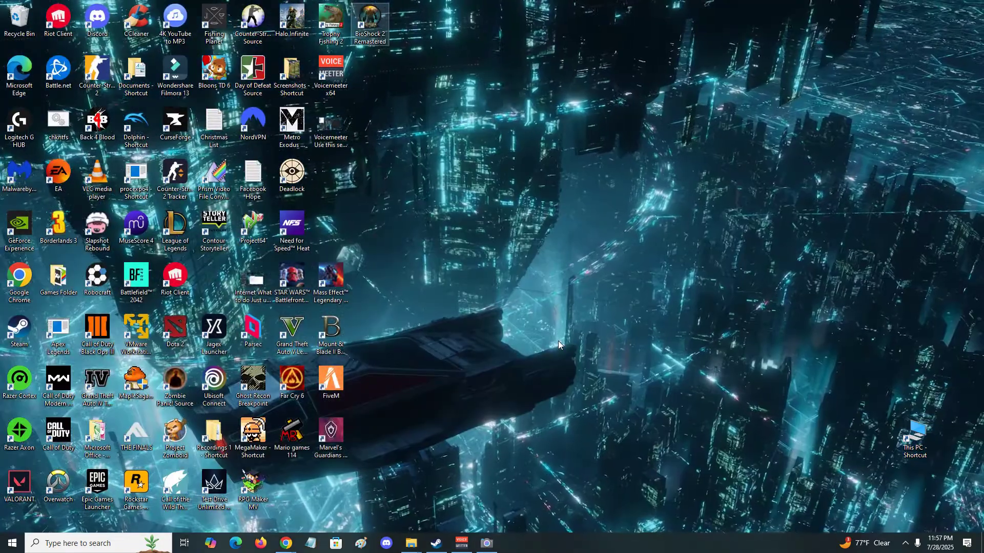
Look through the Windows playback device list from the taskbar volume controls, then close it.
{"action": "left_click", "coordinate": [486, 543]}
{"action": "left_click", "coordinate": [907, 543]}
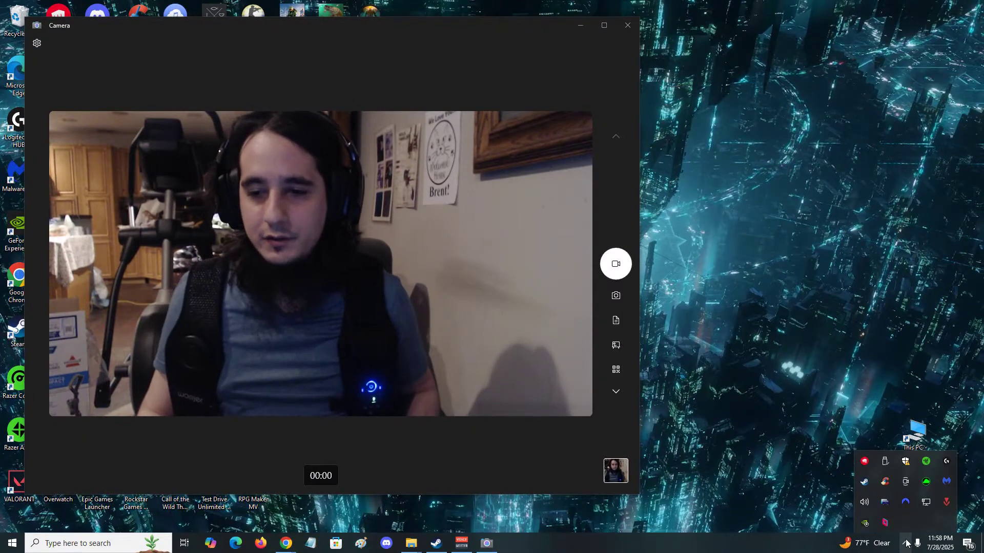
{"action": "left_click", "coordinate": [865, 503]}
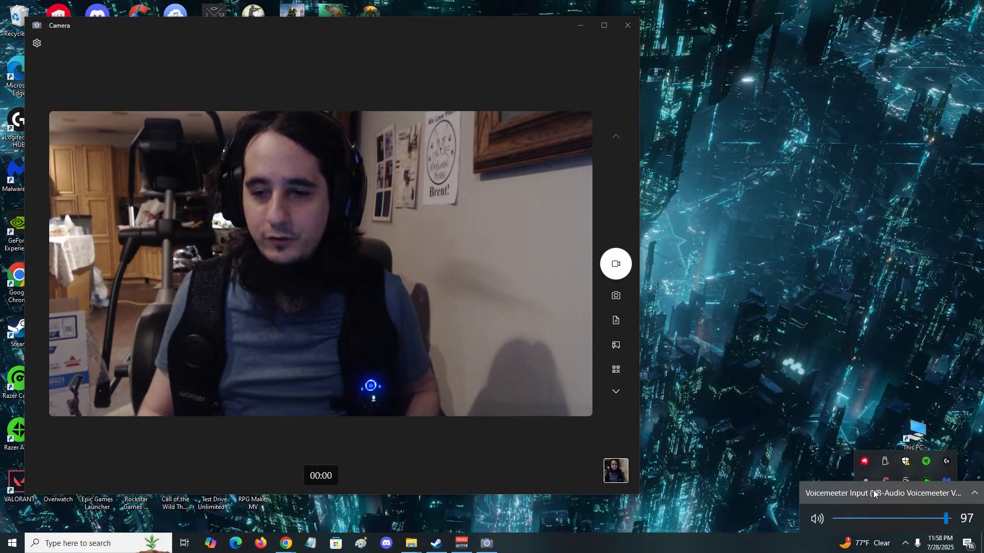
{"action": "left_click", "coordinate": [874, 493]}
{"action": "scroll", "coordinate": [893, 488], "scroll_direction": "down", "scroll_amount": 5}
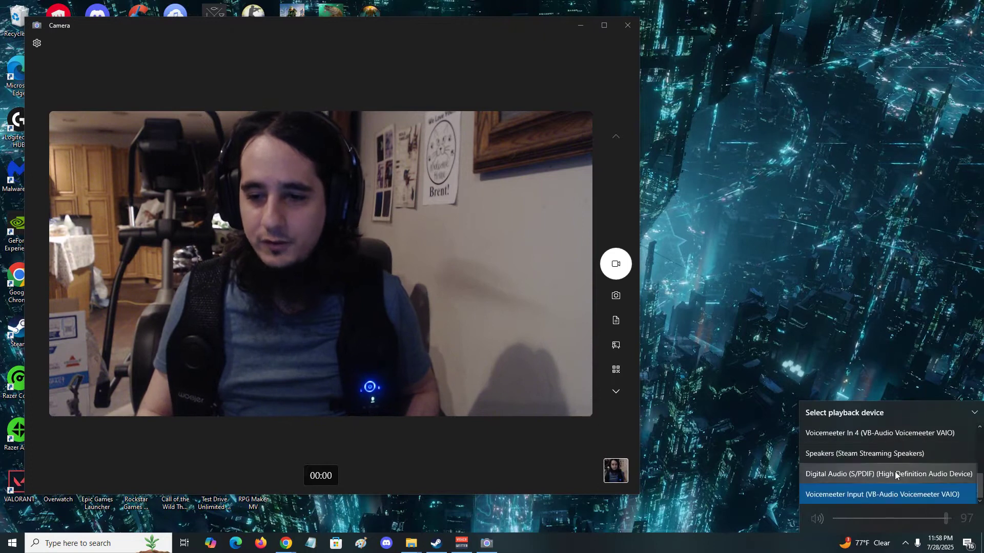
{"action": "scroll", "coordinate": [876, 461], "scroll_direction": "up", "scroll_amount": 3}
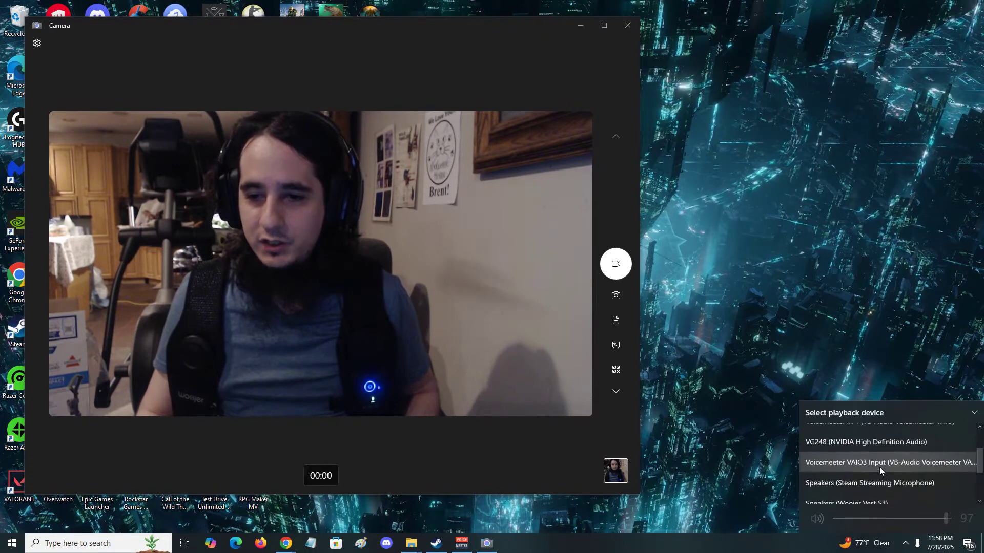
{"action": "scroll", "coordinate": [851, 494], "scroll_direction": "down", "scroll_amount": 1}
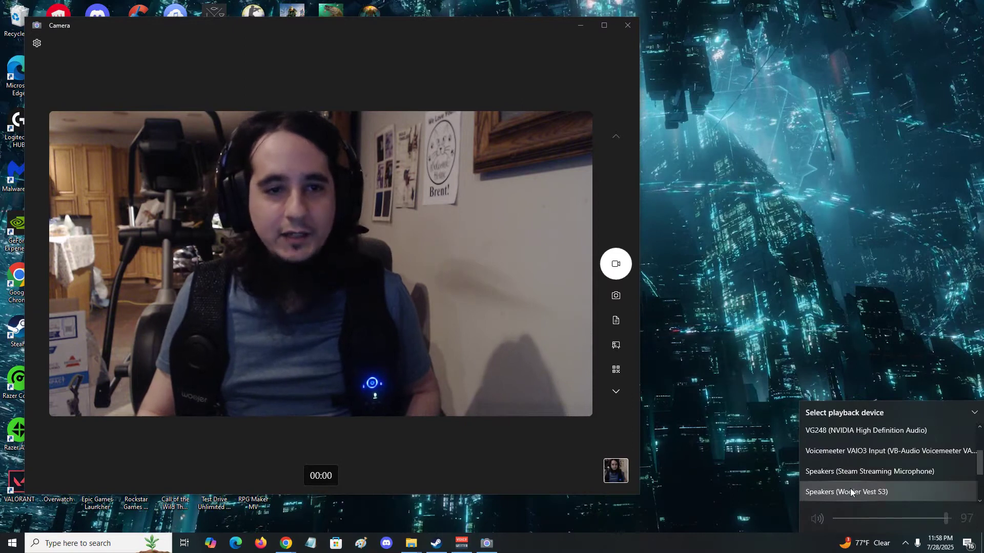
{"action": "left_click", "coordinate": [914, 543]}
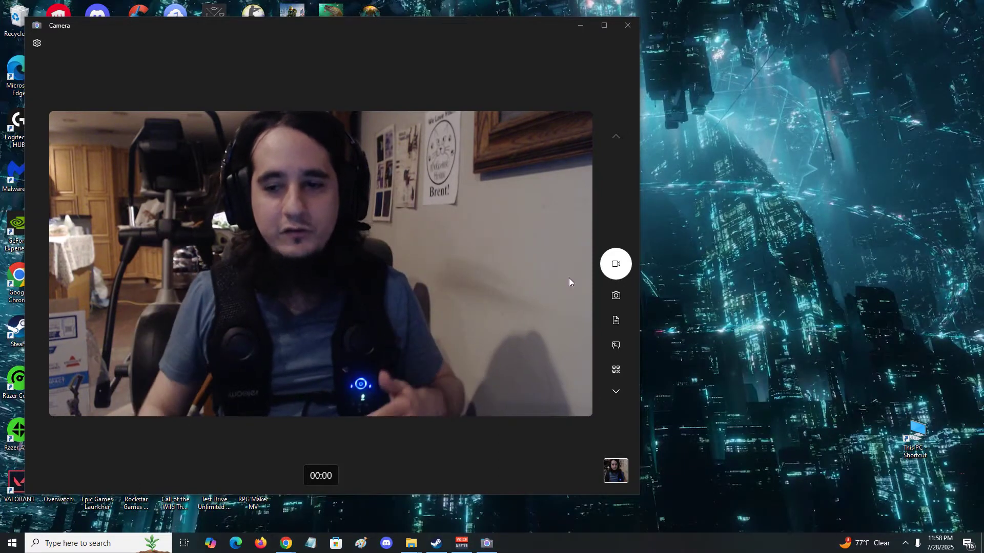
Reopen the taskbar playback device list for another look and dismiss it unchanged.
{"action": "left_click", "coordinate": [905, 544]}
{"action": "left_click", "coordinate": [865, 503]}
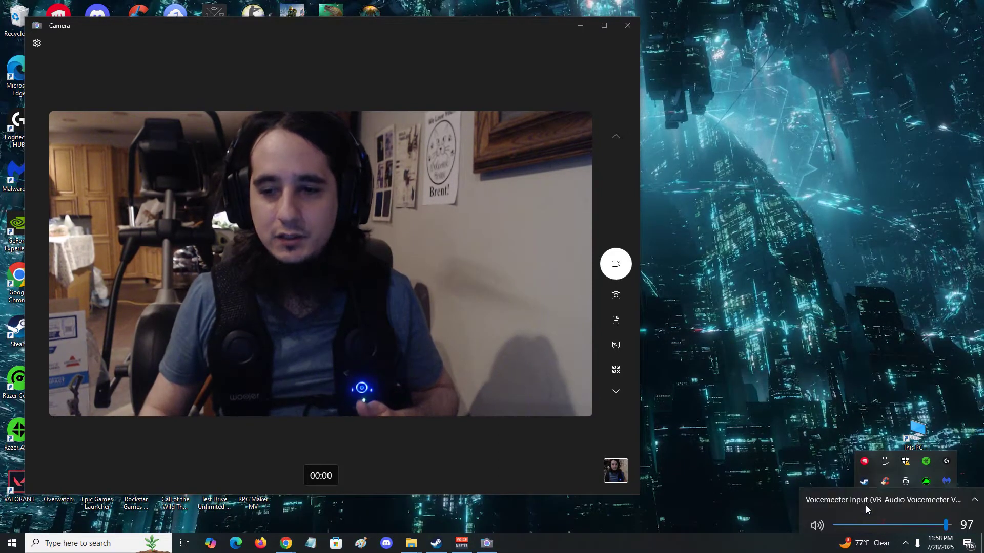
{"action": "left_click", "coordinate": [842, 492]}
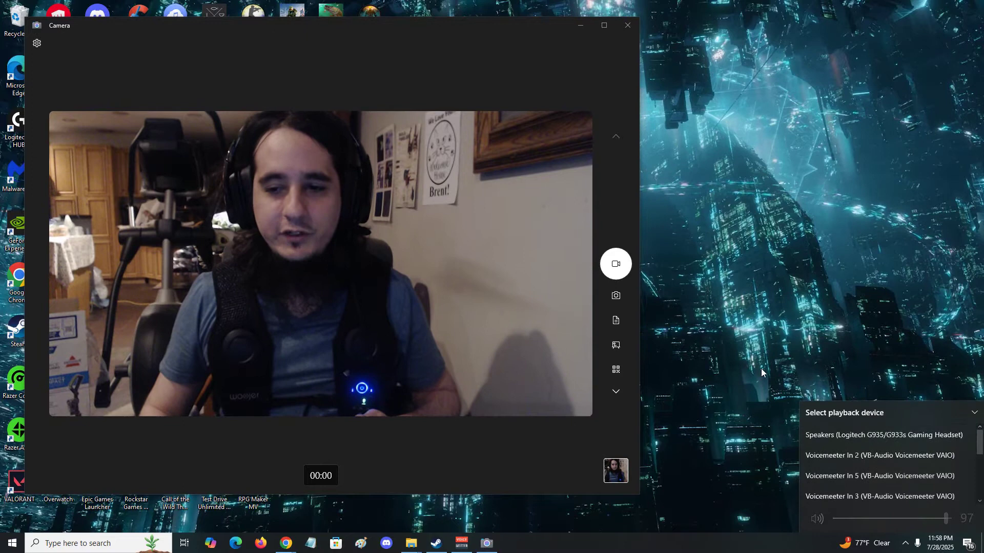
{"action": "left_click", "coordinate": [753, 361]}
{"action": "left_click", "coordinate": [744, 324]}
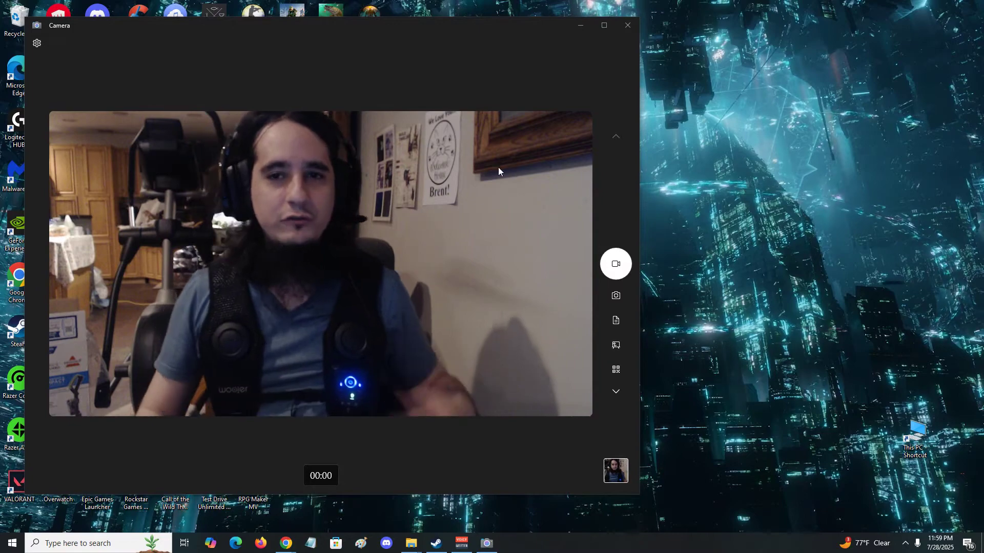
Open a new Chrome window from the taskbar and search Google for 'Voice Meeter'.
{"action": "left_click", "coordinate": [580, 25]}
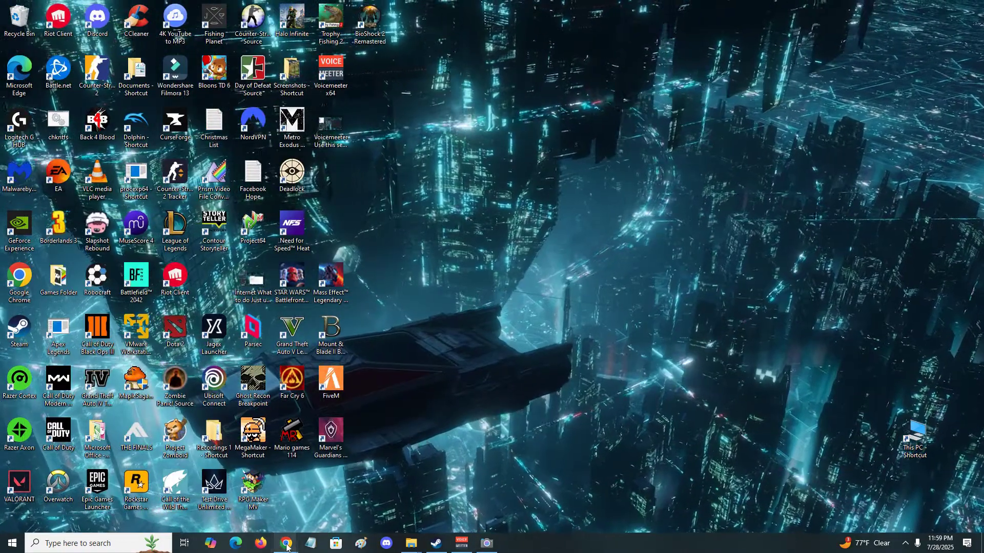
{"action": "right_click", "coordinate": [286, 543]}
{"action": "left_click", "coordinate": [272, 490]}
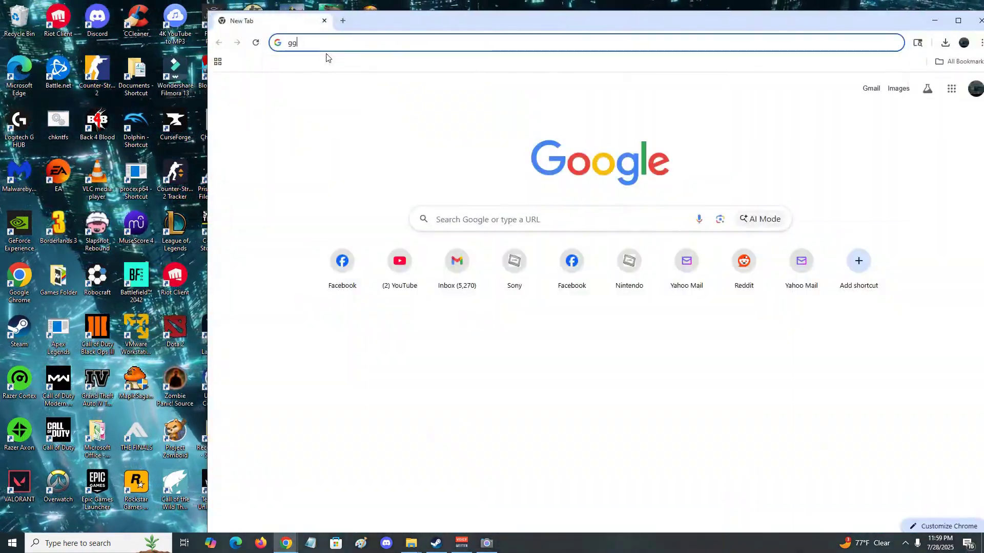
{"action": "type", "text": "gg"}
{"action": "key", "text": "Return"}
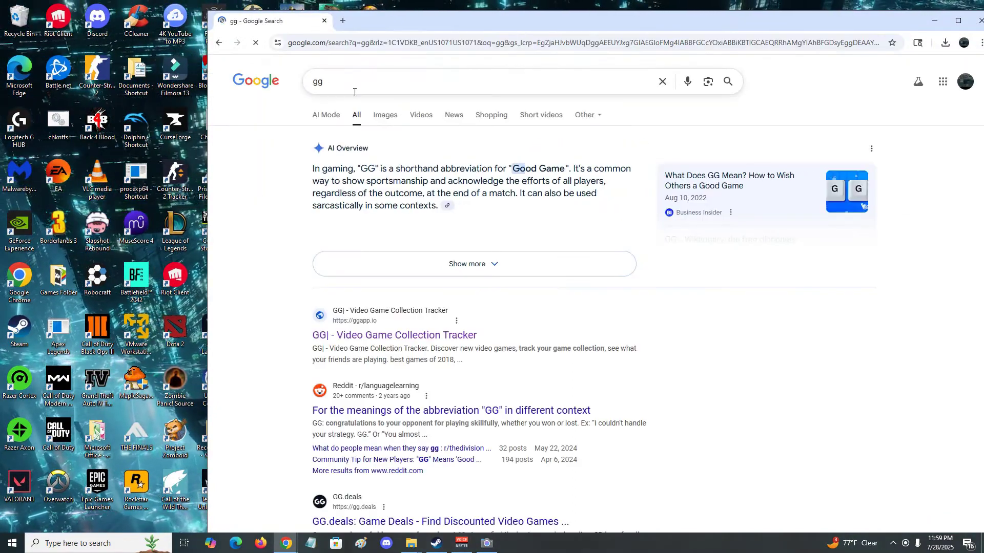
{"action": "type", "text": "Vo"}
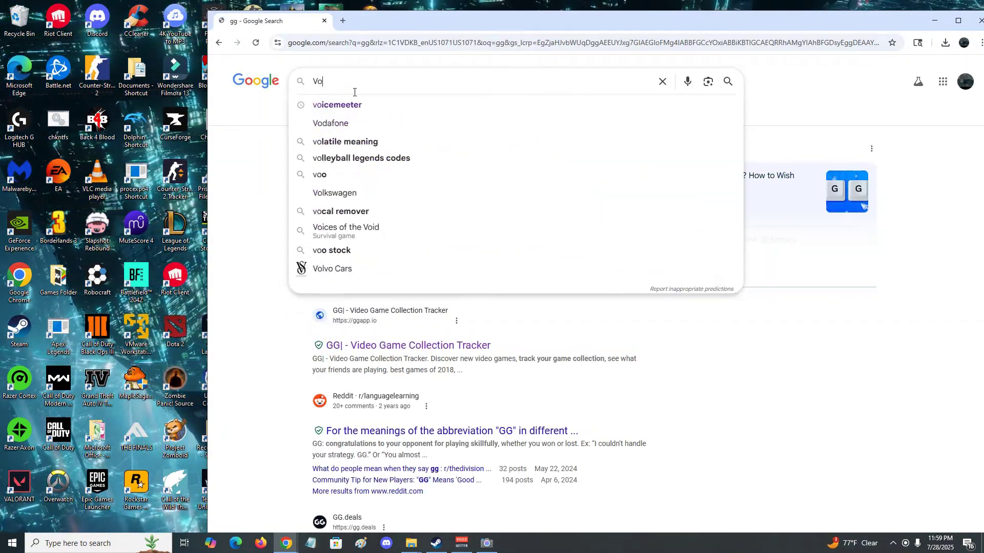
{"action": "type", "text": "ice Meeter"}
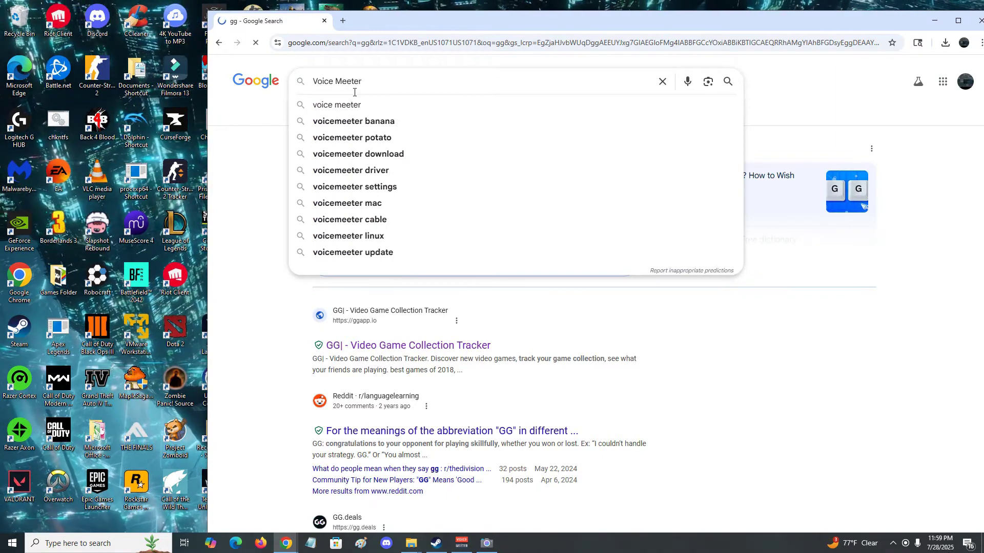
{"action": "key", "text": "Return"}
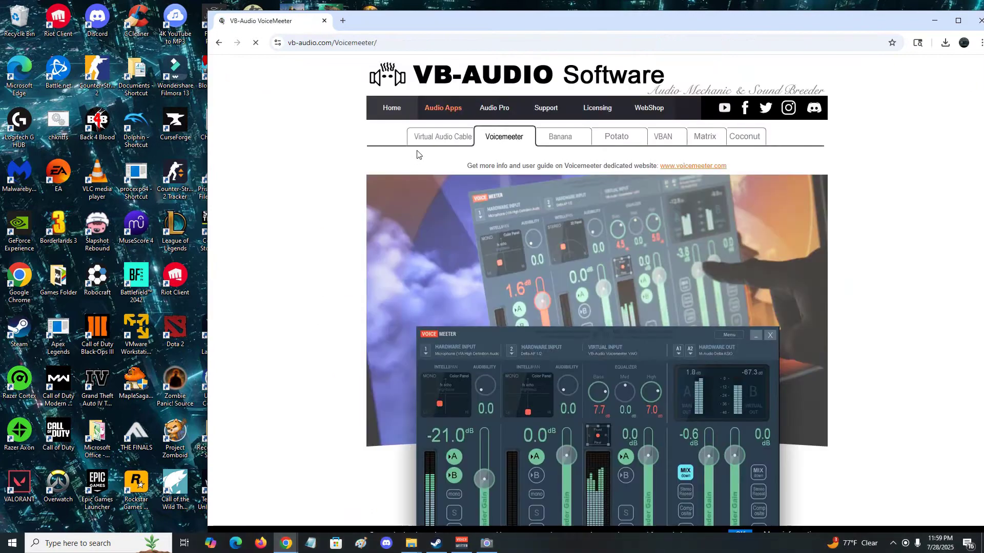
{"action": "scroll", "coordinate": [321, 200], "scroll_direction": "down", "scroll_amount": 5}
{"action": "scroll", "coordinate": [321, 199], "scroll_direction": "up", "scroll_amount": 5}
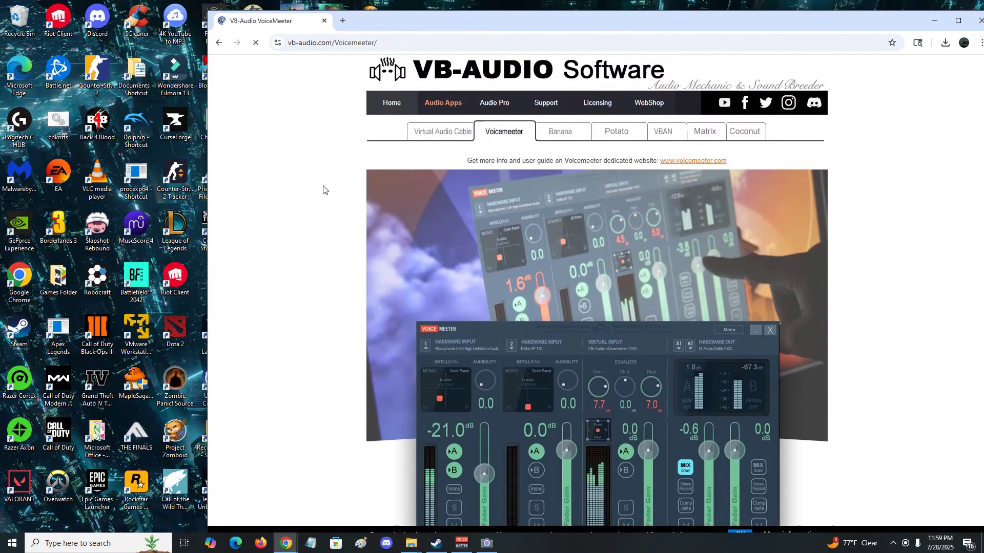
{"action": "scroll", "coordinate": [323, 190], "scroll_direction": "down", "scroll_amount": 5}
{"action": "scroll", "coordinate": [318, 183], "scroll_direction": "down", "scroll_amount": 3}
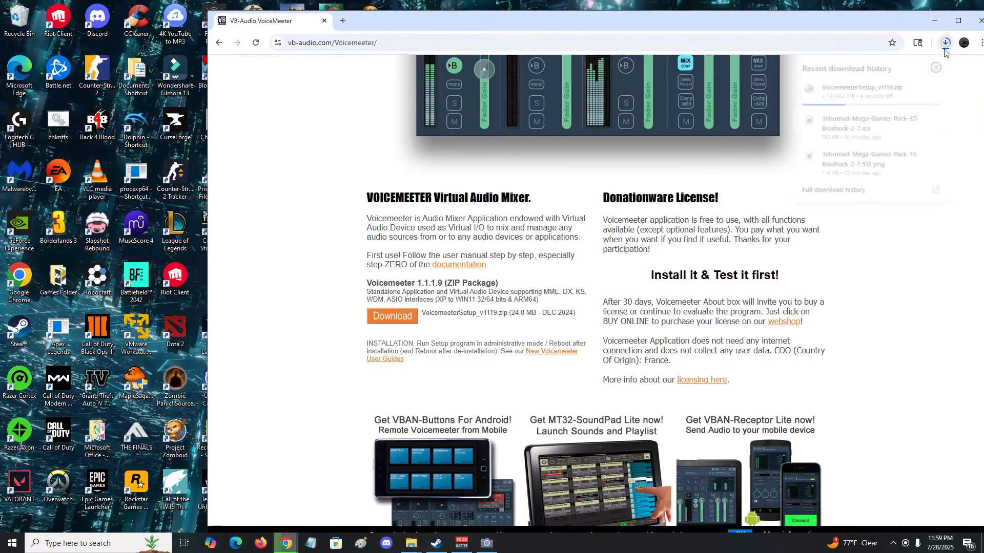
Locate the downloaded voicemeetersetup file in the Snes\Voicemeeter folder, then close that window.
{"action": "left_click", "coordinate": [930, 123]}
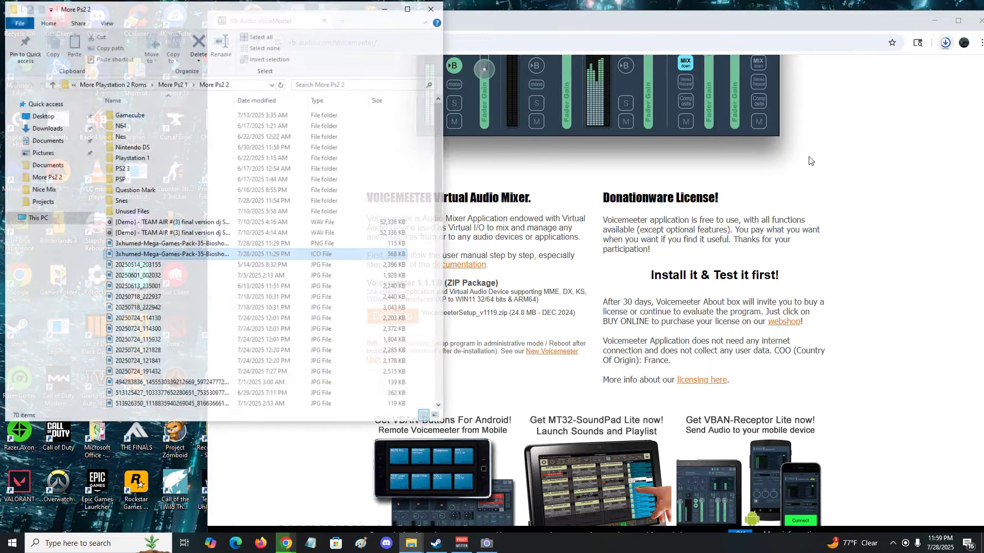
{"action": "left_click", "coordinate": [341, 193]}
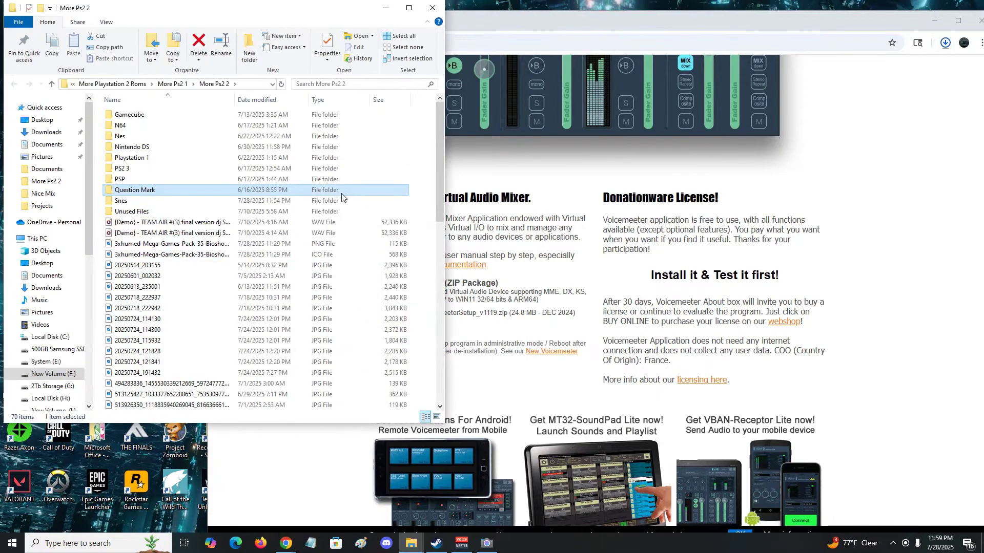
{"action": "key", "text": "End"}
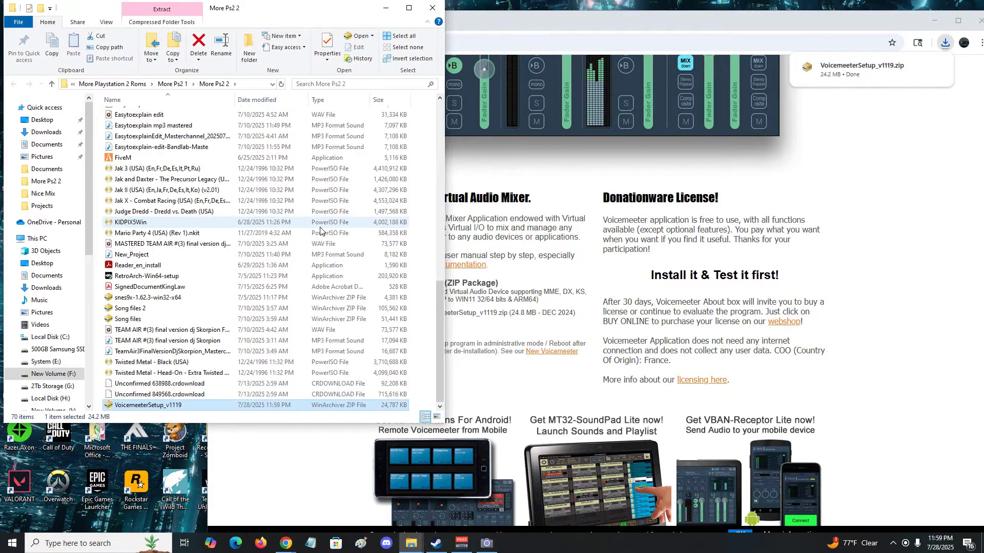
{"action": "scroll", "coordinate": [204, 209], "scroll_direction": "up", "scroll_amount": 14}
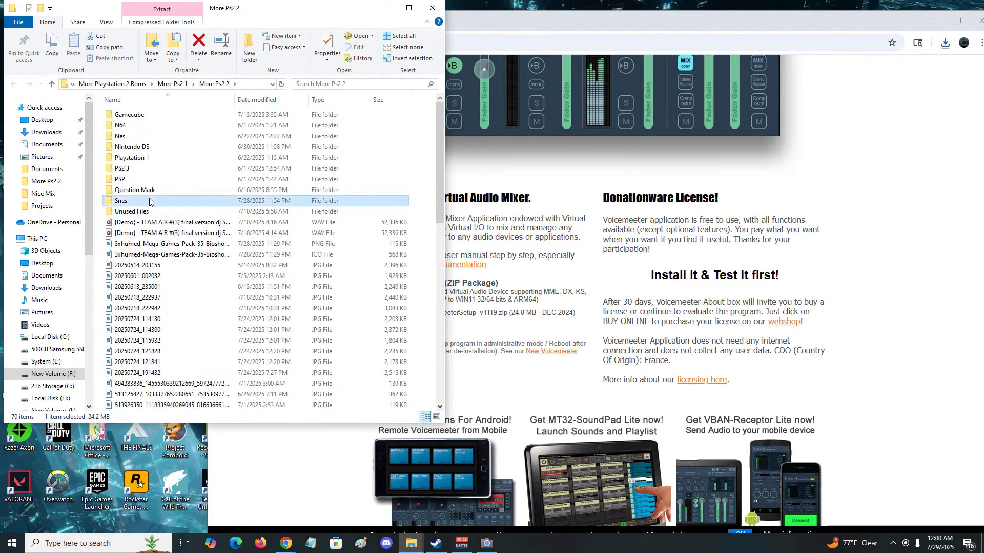
{"action": "double_click", "coordinate": [123, 201]}
{"action": "double_click", "coordinate": [132, 115]}
{"action": "left_click", "coordinate": [154, 126]}
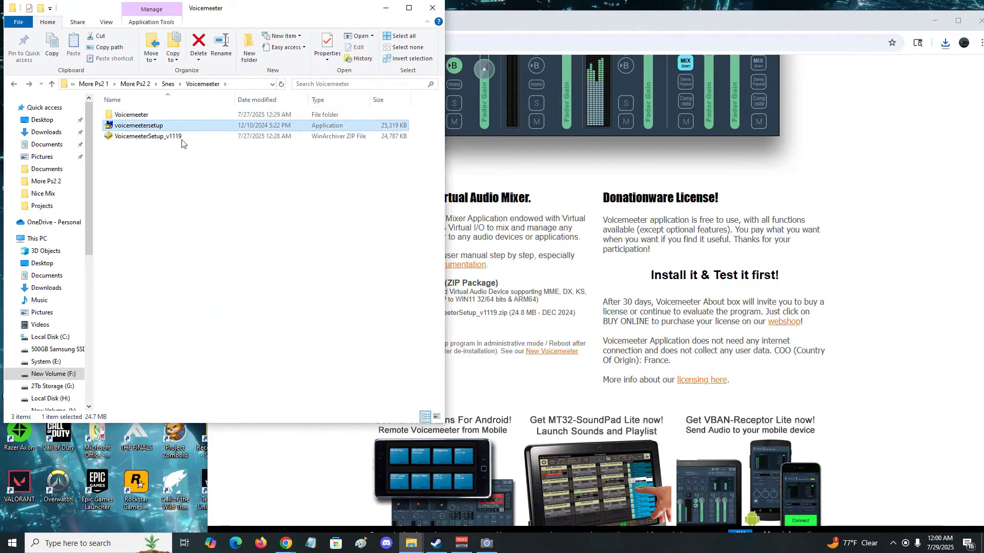
{"action": "left_click", "coordinate": [432, 8]}
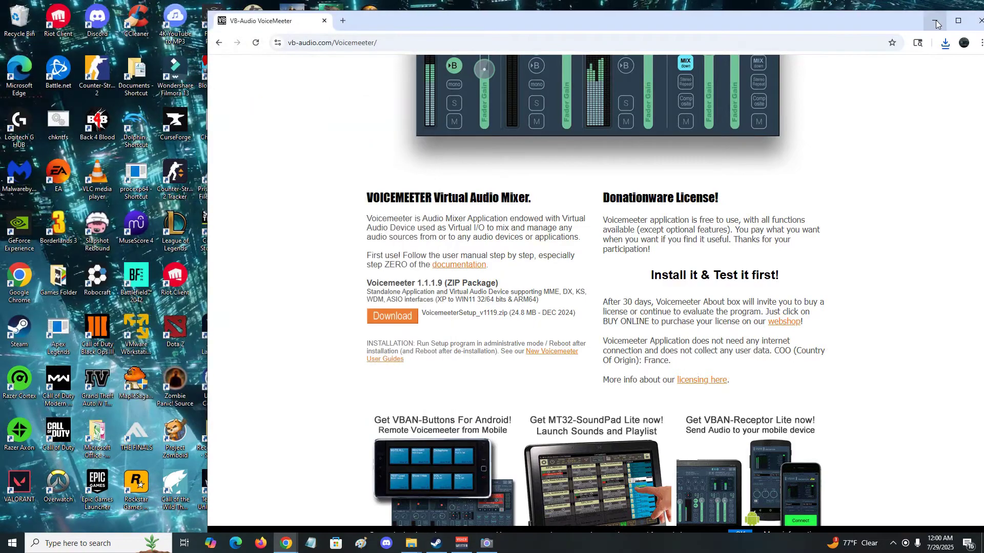
Open This PC from Start and go to the Voicemeeter x64 file location.
{"action": "key", "text": "super+d"}
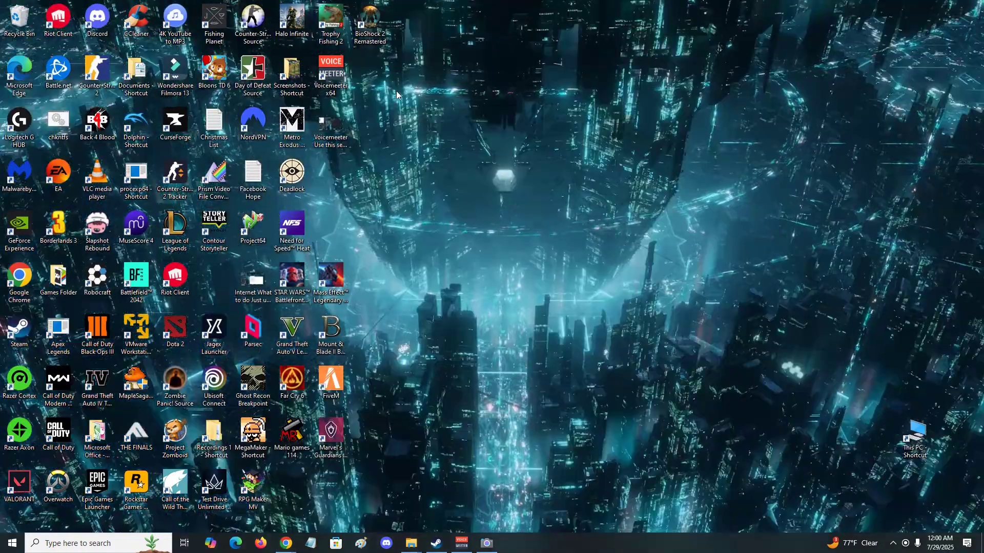
{"action": "left_click", "coordinate": [12, 543]}
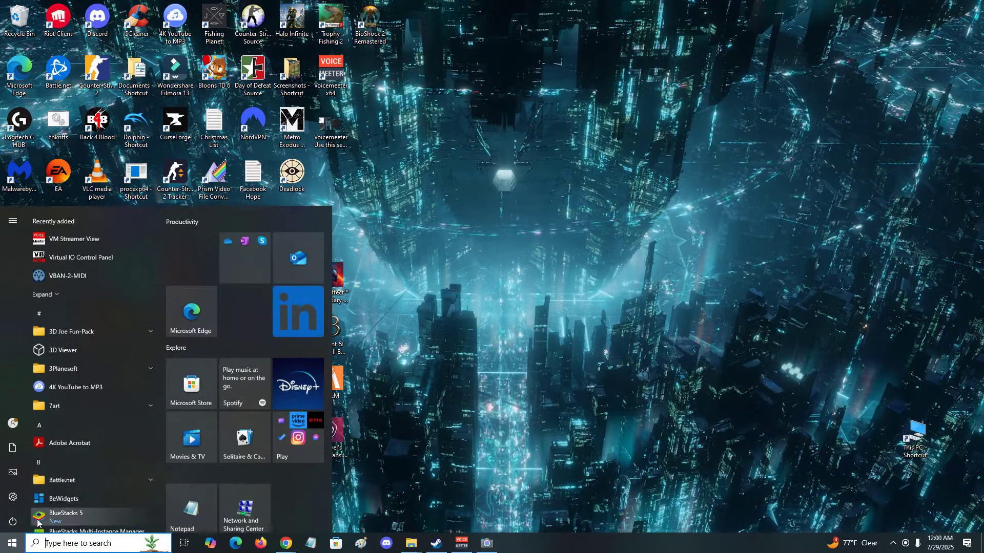
{"action": "type", "text": "this pc"}
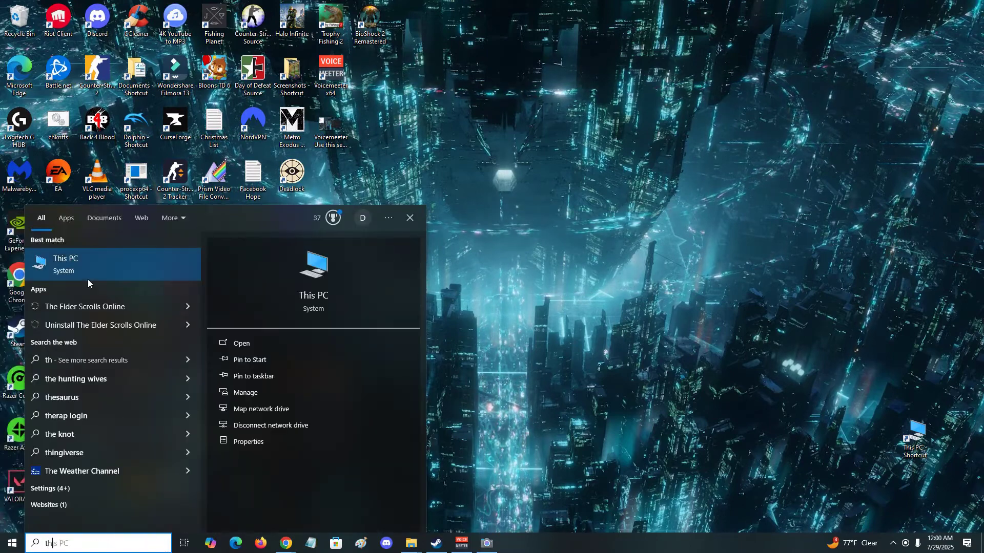
{"action": "left_click", "coordinate": [88, 277]}
{"action": "left_click", "coordinate": [387, 8]}
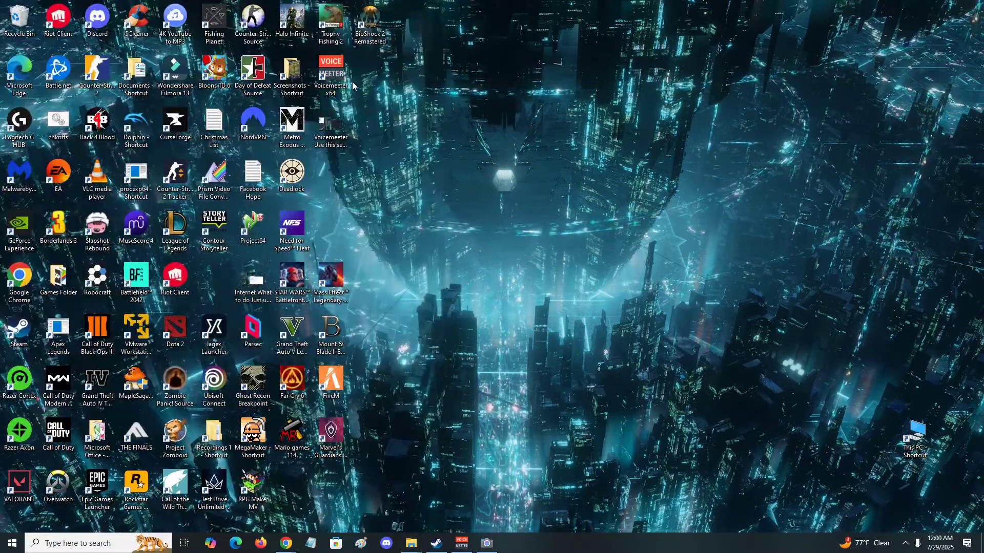
{"action": "right_click", "coordinate": [323, 63]}
{"action": "left_click", "coordinate": [342, 63]}
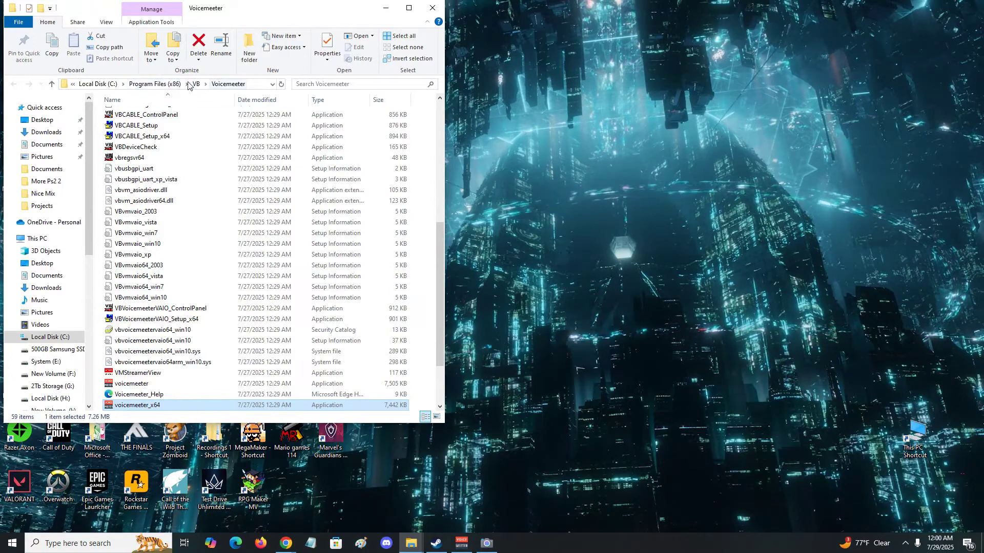
Send voicemeeter_x64 to the desktop as a shortcut and minimize the folder window.
{"action": "scroll", "coordinate": [230, 281], "scroll_direction": "down", "scroll_amount": 3}
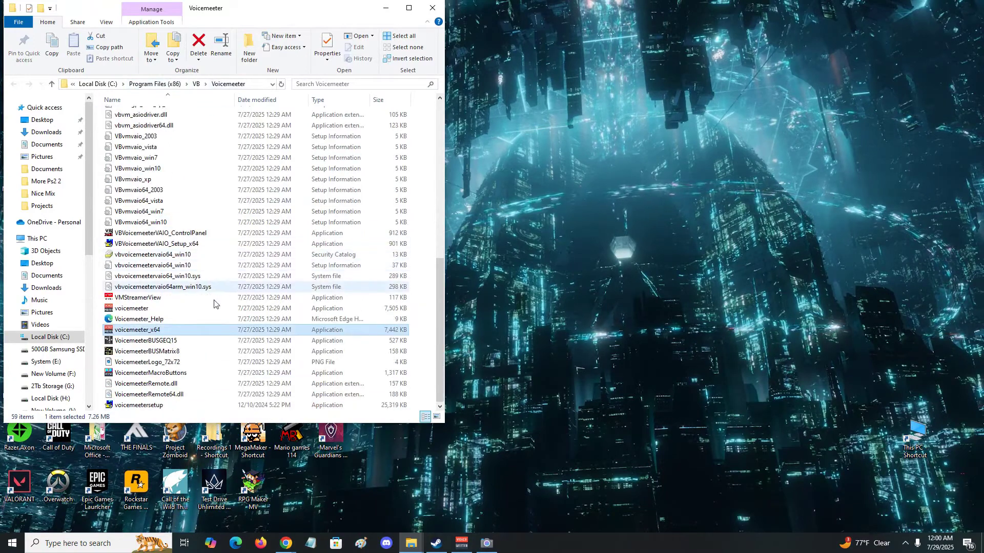
{"action": "right_click", "coordinate": [143, 334]}
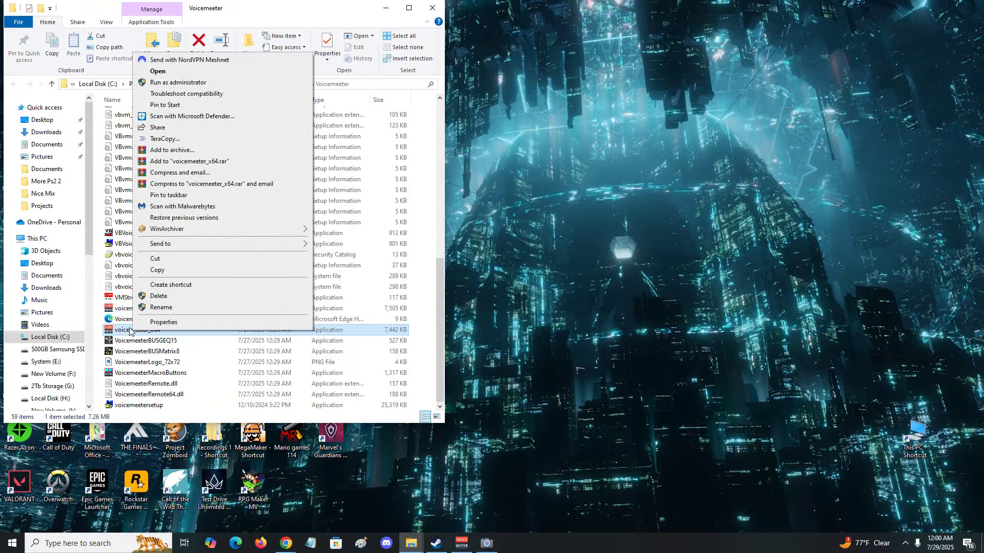
{"action": "key", "text": "Escape"}
{"action": "key", "text": "F2"}
{"action": "right_click", "coordinate": [158, 333]}
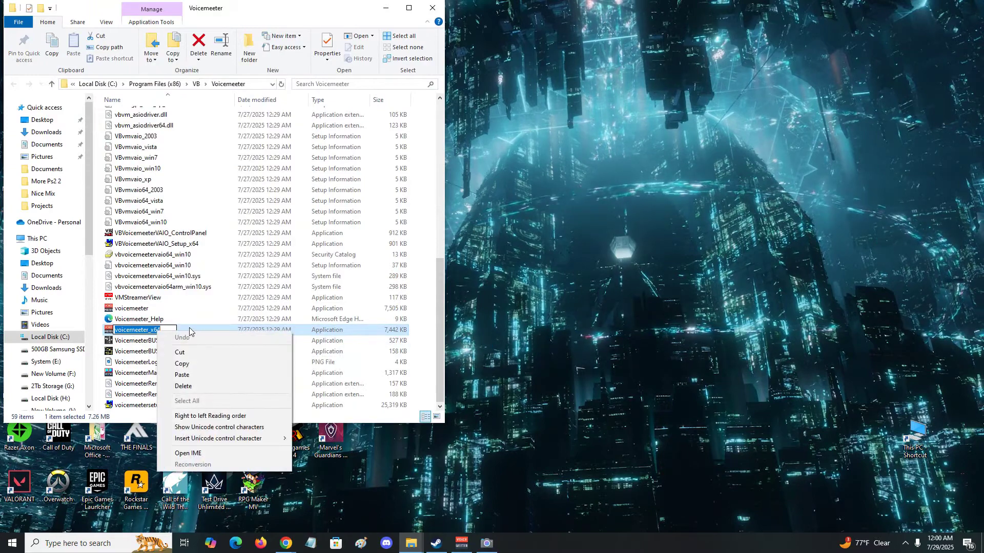
{"action": "left_click", "coordinate": [189, 330]}
{"action": "right_click", "coordinate": [191, 332]}
{"action": "mouse_move", "coordinate": [271, 241]}
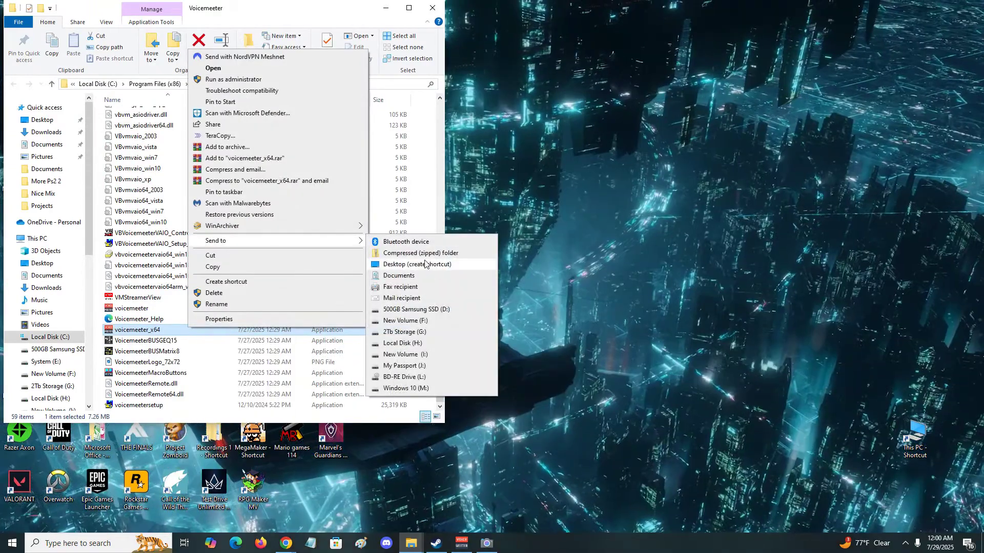
{"action": "left_click", "coordinate": [417, 264]}
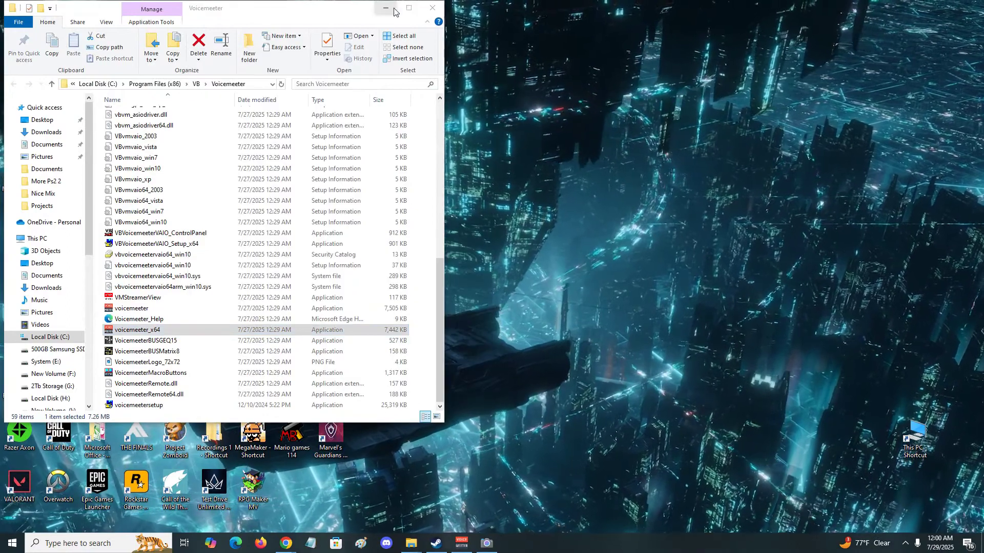
{"action": "left_click", "coordinate": [386, 8]}
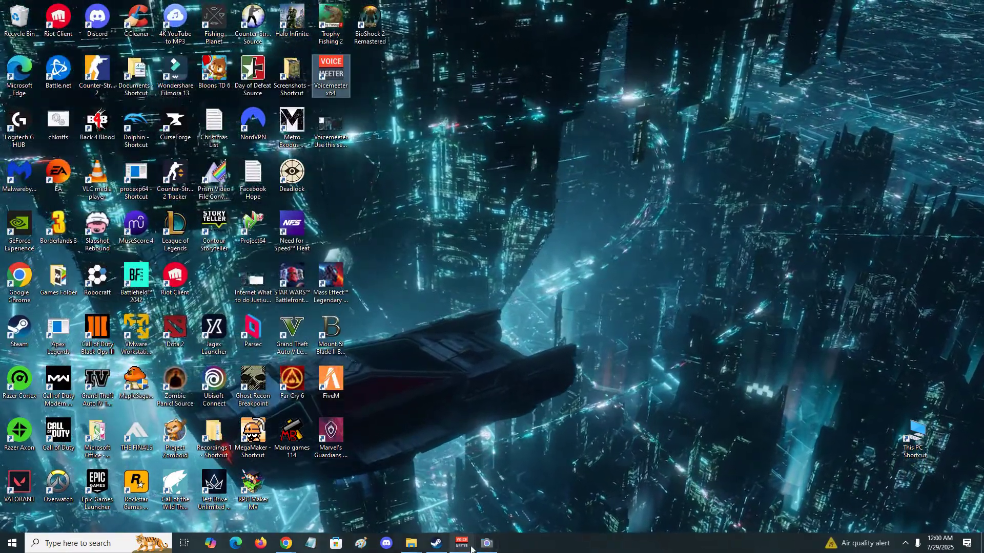
Open the Voicemeeter mixer from its taskbar button and minimize it to the taskbar.
{"action": "left_click", "coordinate": [462, 543]}
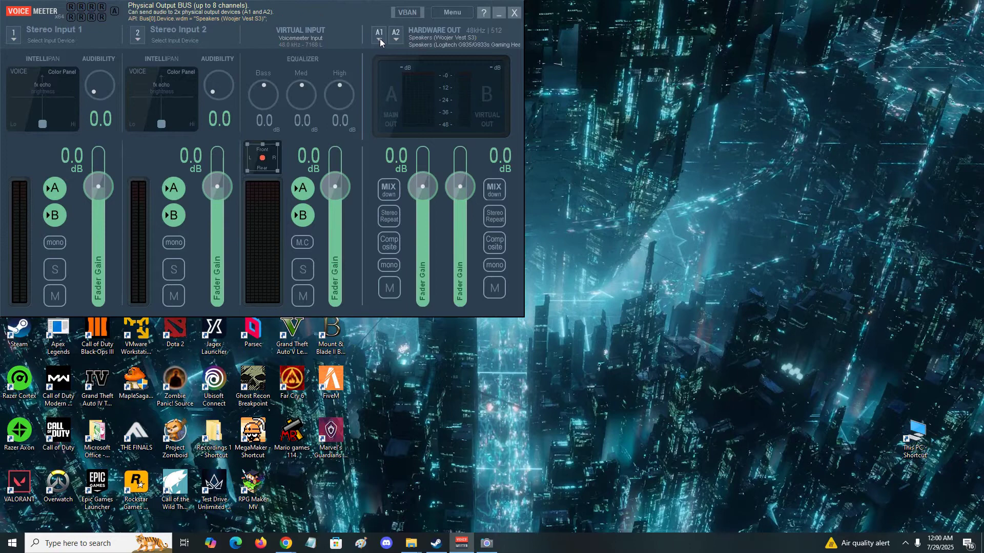
{"action": "left_click", "coordinate": [499, 13]}
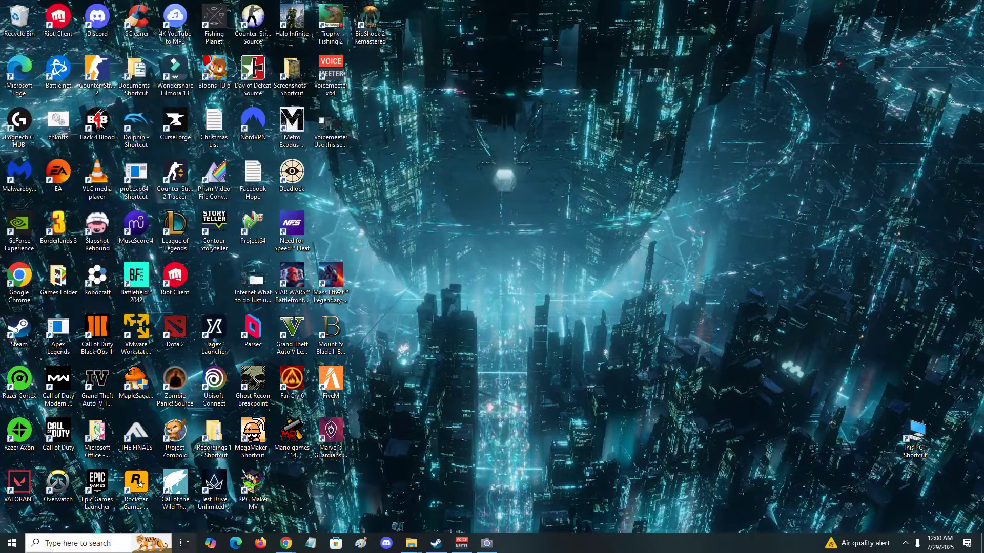
{"action": "key", "text": "super"}
{"action": "type", "text": "sound"}
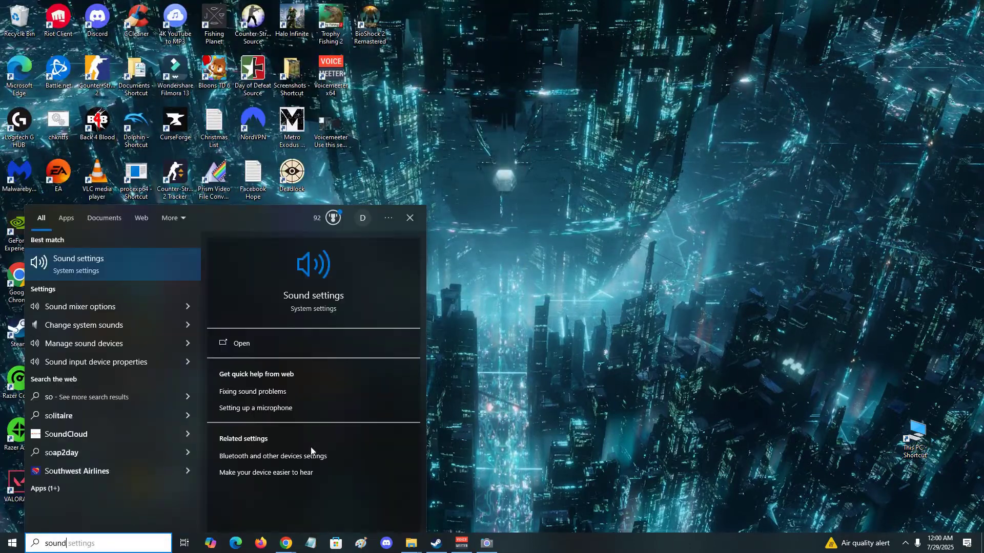
{"action": "key", "text": "Return"}
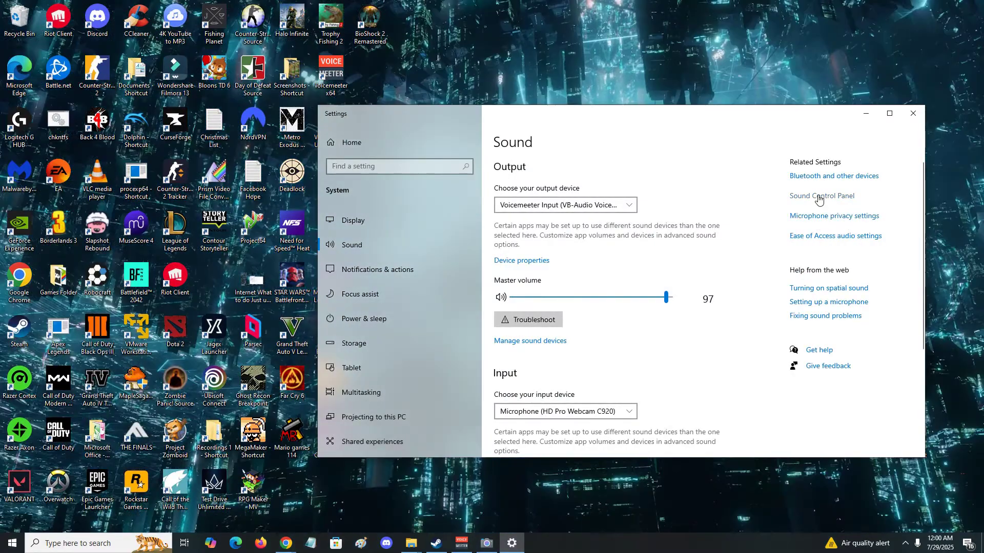
{"action": "left_click", "coordinate": [913, 115]}
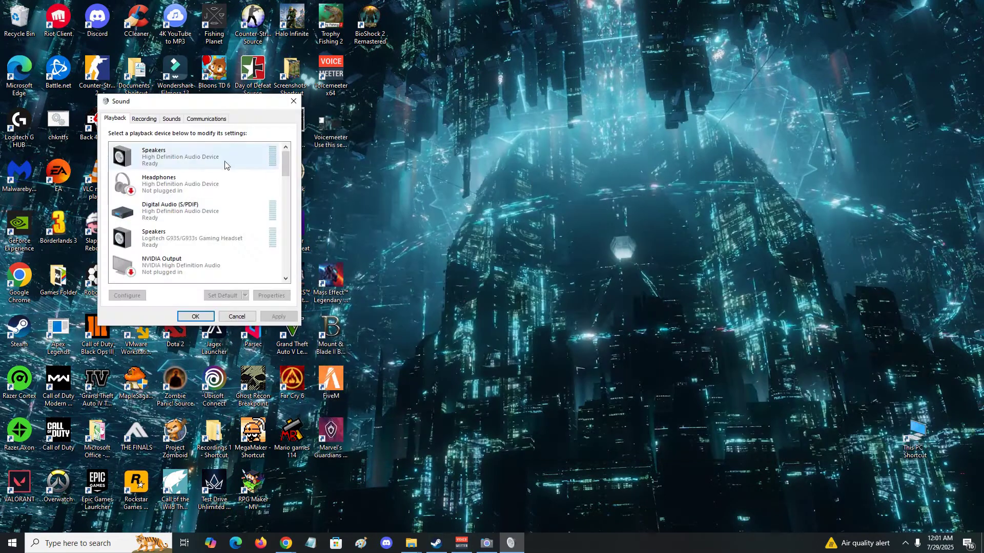
{"action": "left_click_drag", "start_coordinate": [285, 159], "coordinate": [288, 251]}
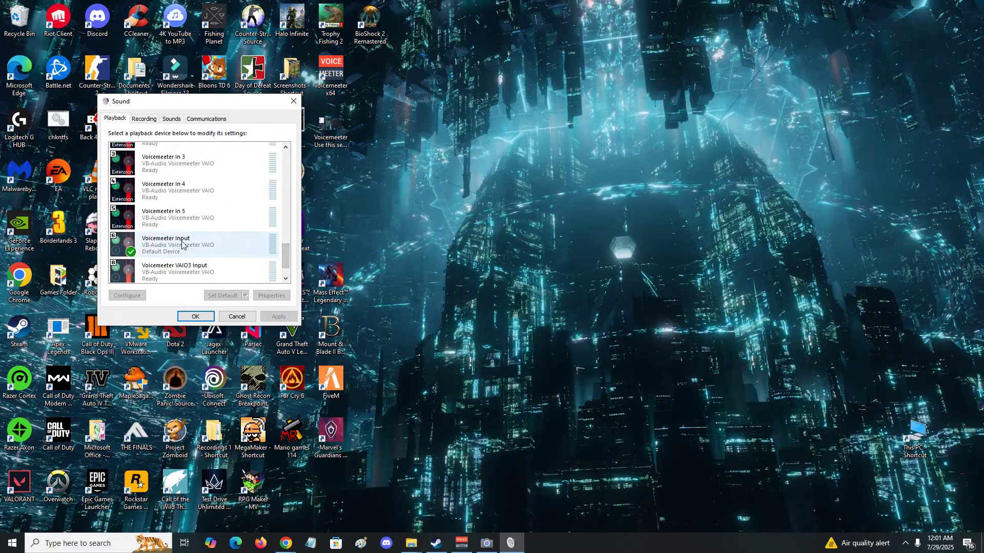
{"action": "right_click", "coordinate": [198, 245]}
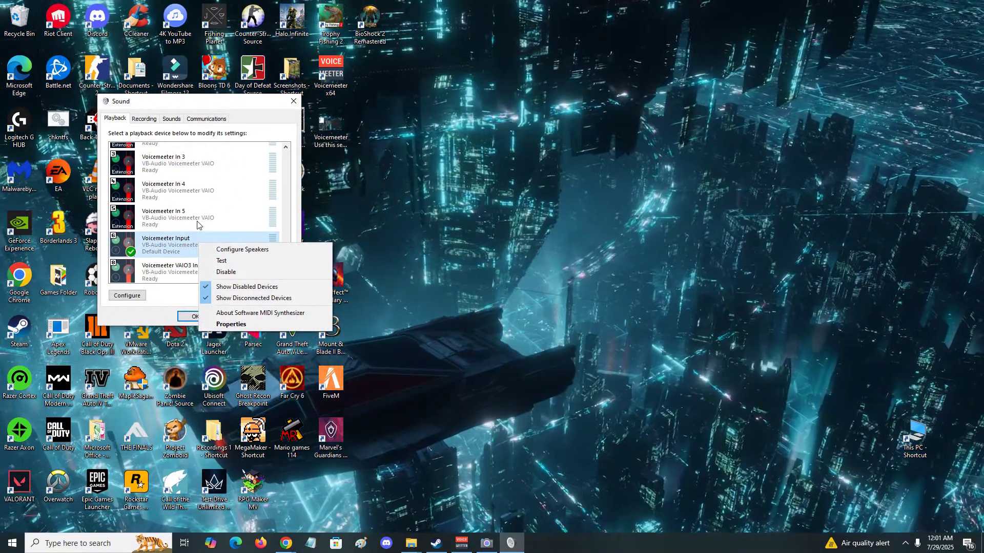
{"action": "right_click", "coordinate": [260, 211]}
{"action": "left_click", "coordinate": [171, 248]}
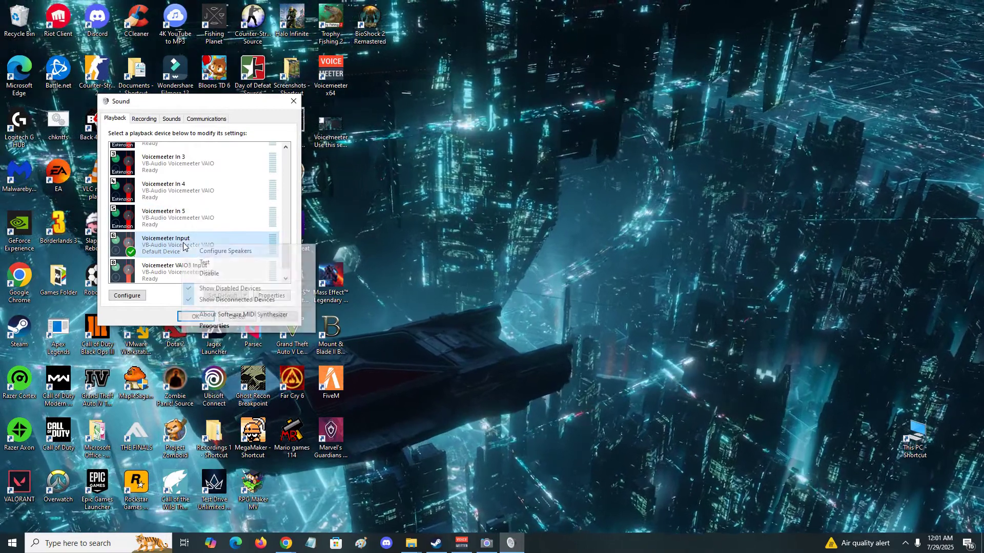
{"action": "right_click", "coordinate": [172, 247]}
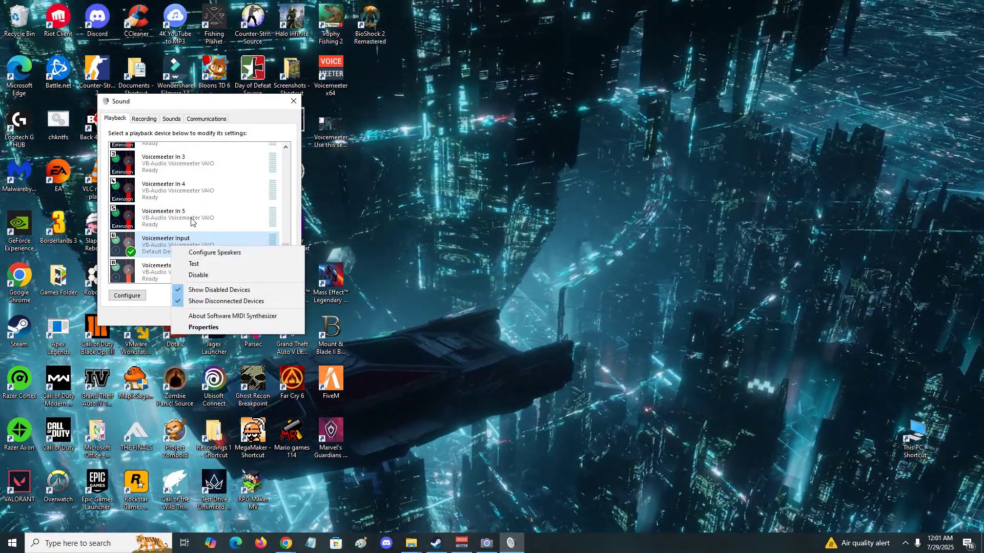
{"action": "right_click", "coordinate": [193, 220]}
{"action": "right_click", "coordinate": [173, 238]}
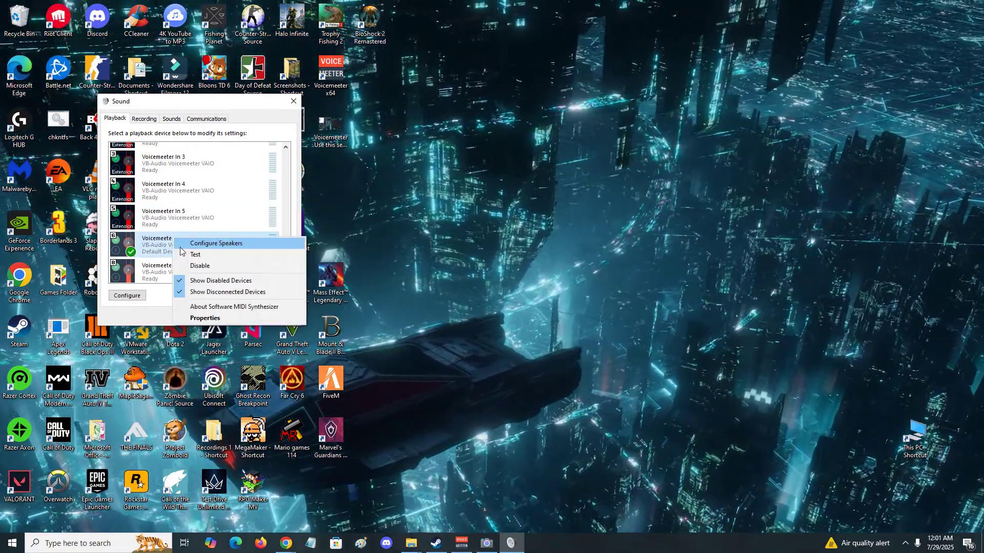
{"action": "key", "text": "Escape"}
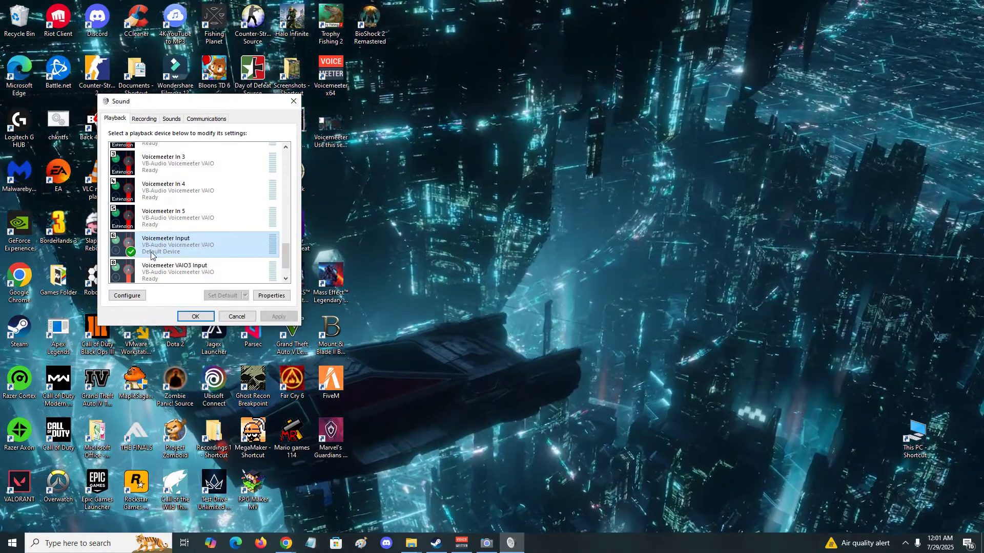
{"action": "scroll", "coordinate": [231, 226], "scroll_direction": "down", "scroll_amount": 1}
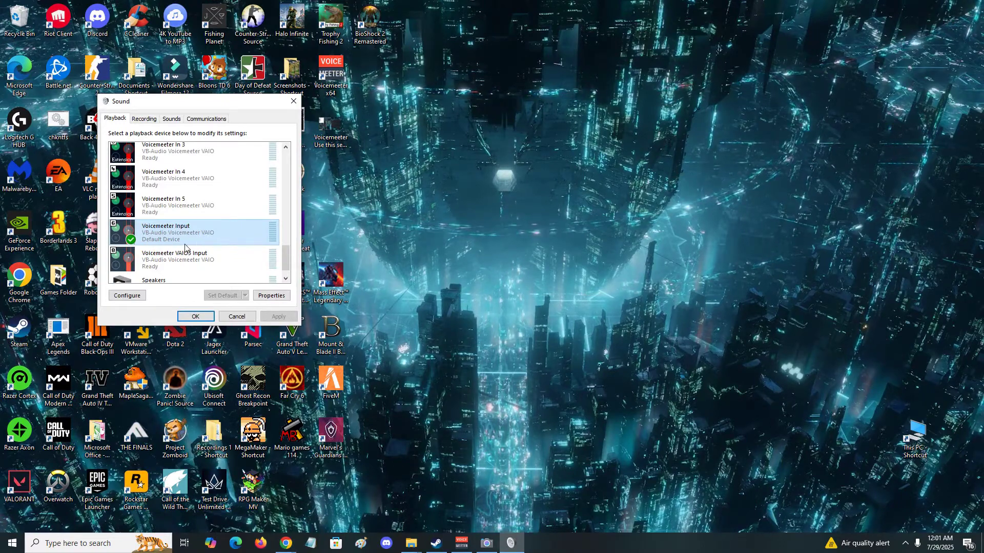
{"action": "left_click", "coordinate": [293, 103]}
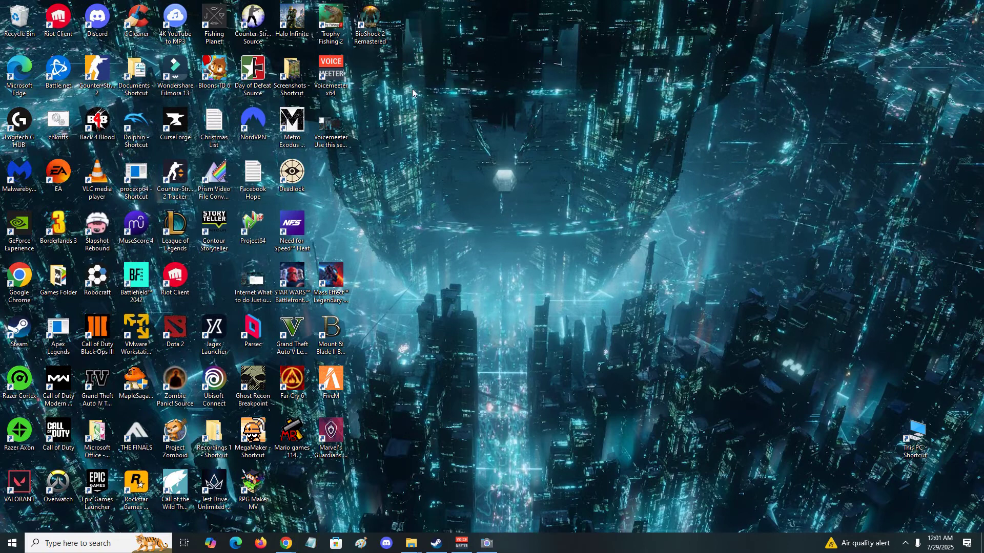
Launch Voicemeeter x64 and set hardware output A1 to the Woojer Vest S3.
{"action": "double_click", "coordinate": [332, 72]}
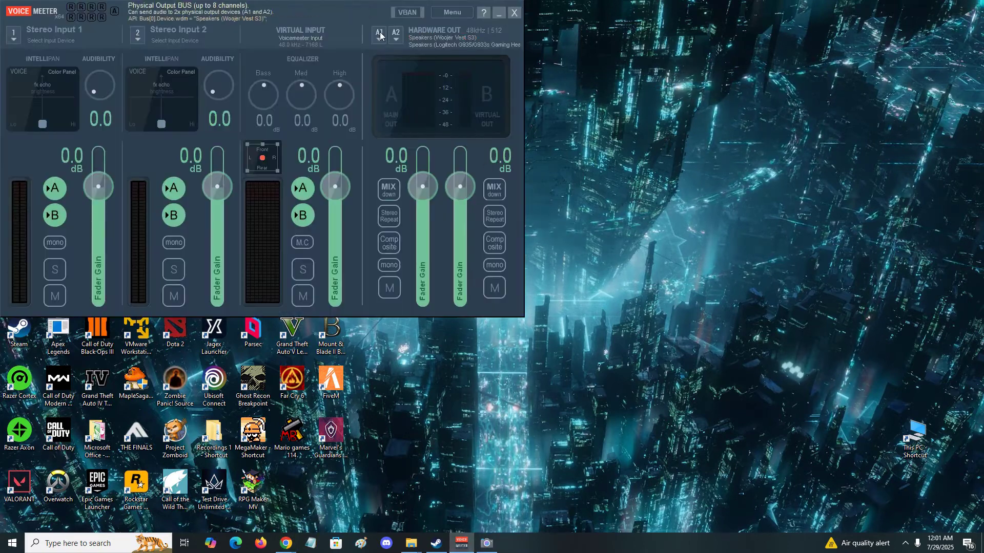
{"action": "left_click", "coordinate": [379, 34]}
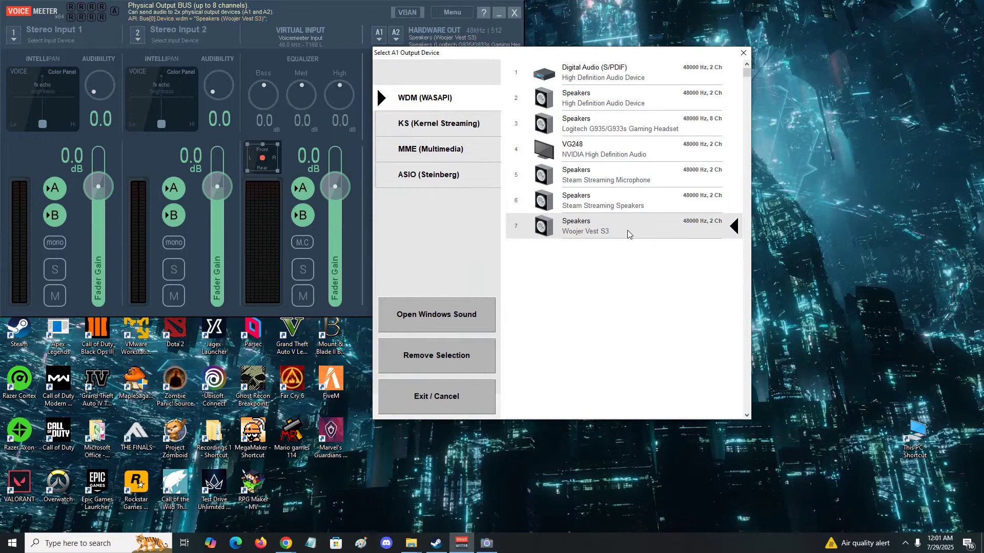
{"action": "left_click", "coordinate": [624, 225]}
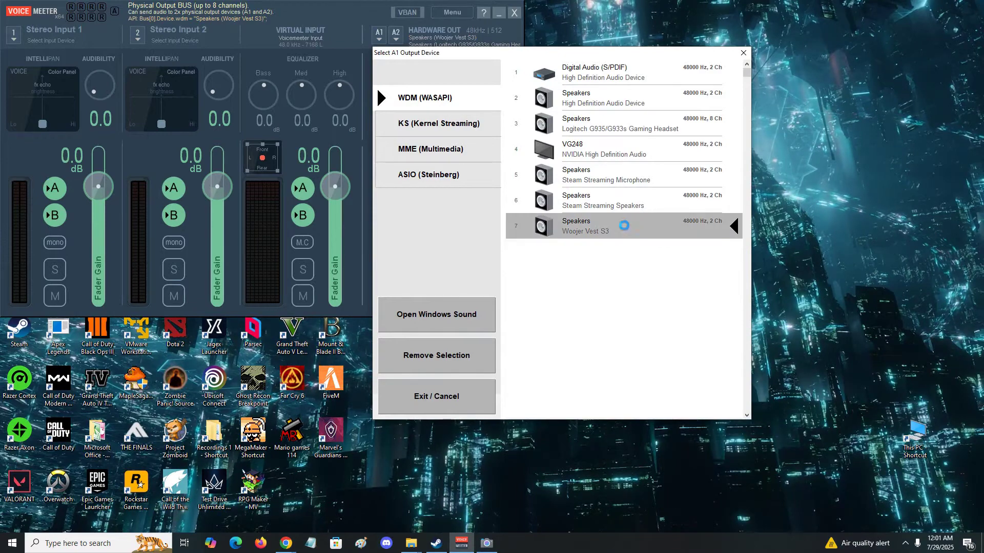
{"action": "left_click", "coordinate": [496, 306]}
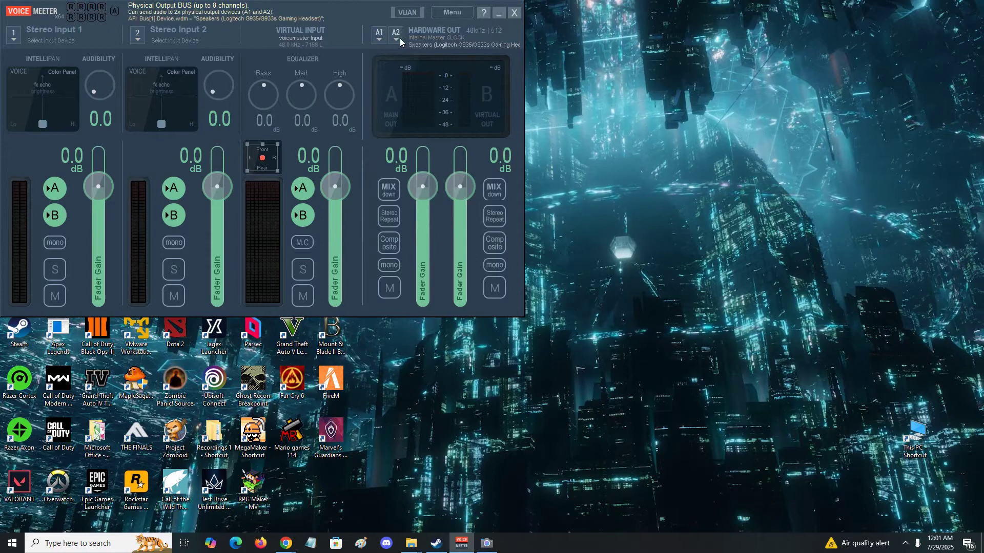
{"action": "left_click", "coordinate": [378, 35]}
{"action": "left_click", "coordinate": [587, 226]}
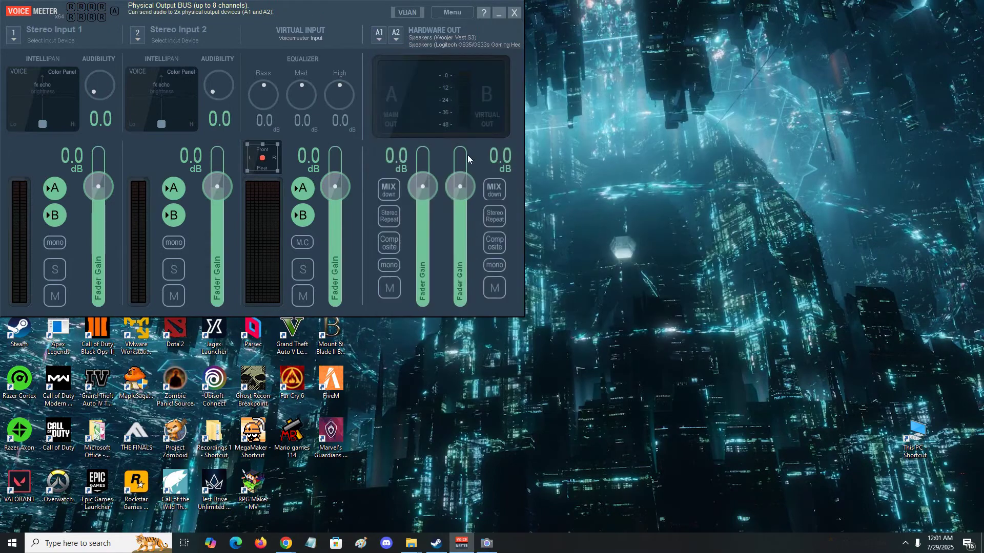
Assign the Logitech G935/G933s gaming headset as a hardware output device.
{"action": "left_click", "coordinate": [393, 35]}
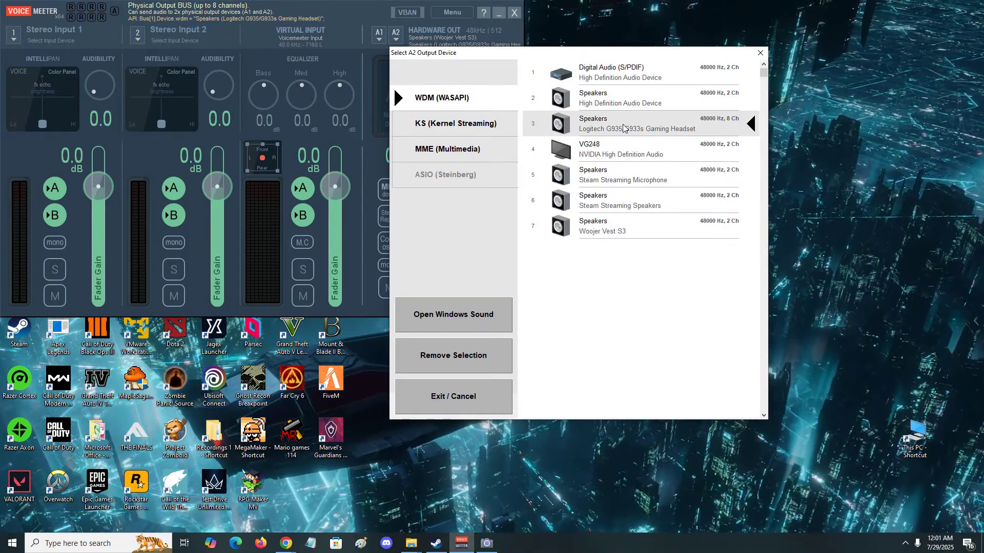
{"action": "left_click", "coordinate": [623, 127]}
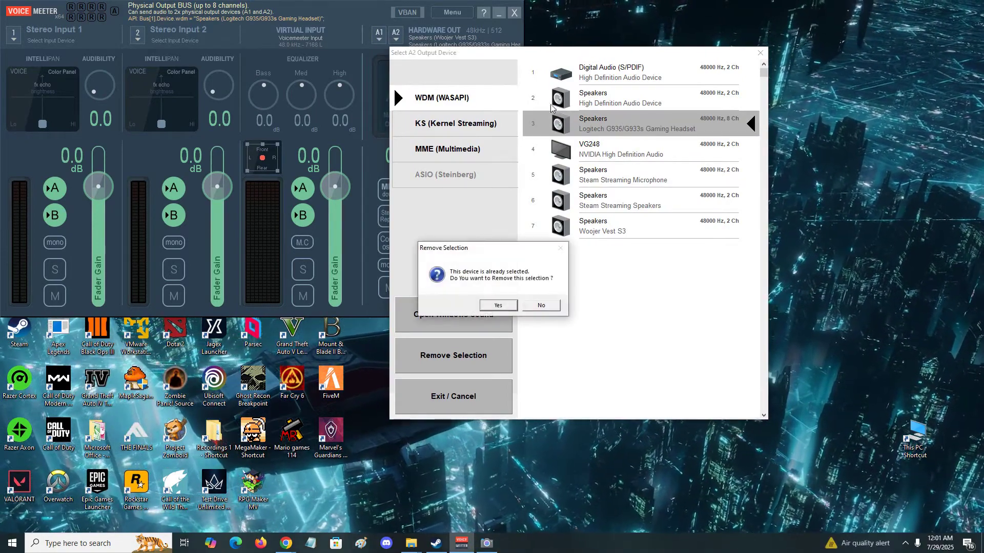
{"action": "left_click", "coordinate": [498, 306]}
{"action": "left_click", "coordinate": [385, 34]}
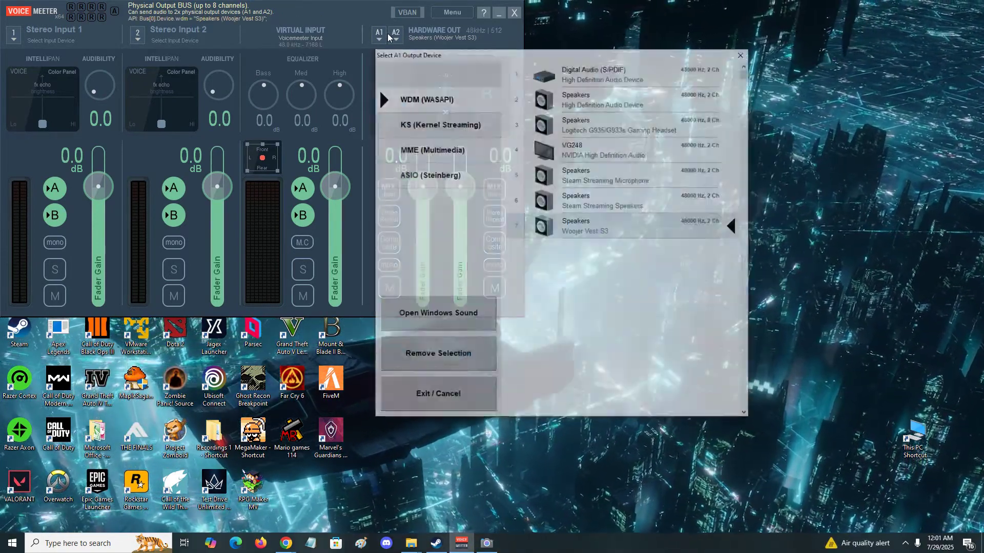
{"action": "left_click", "coordinate": [434, 34]}
{"action": "left_click", "coordinate": [434, 33]}
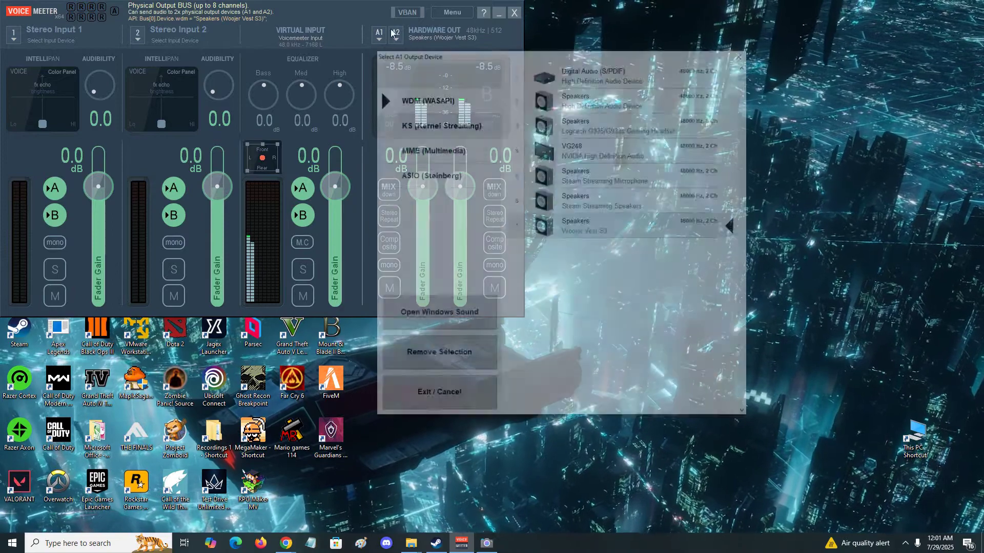
{"action": "left_click", "coordinate": [627, 124]}
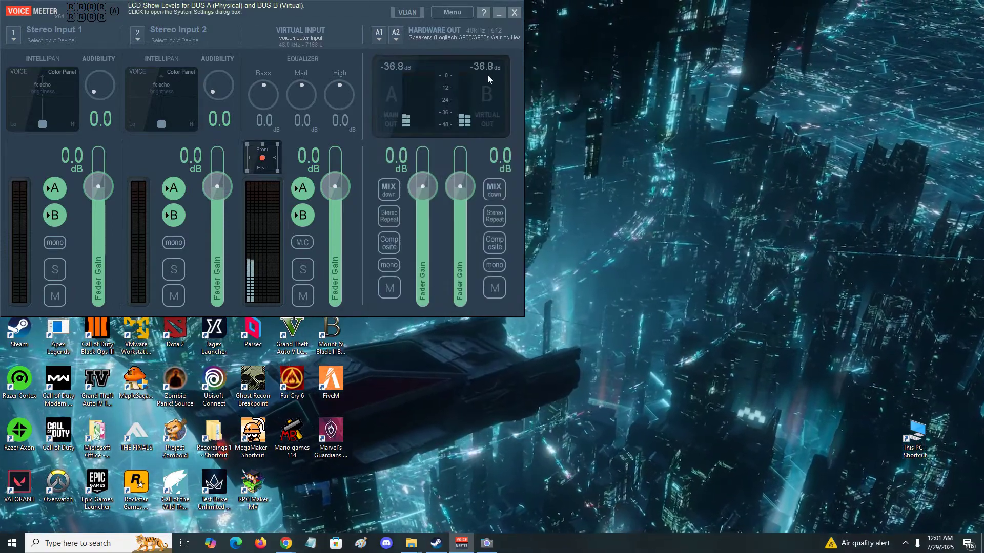
{"action": "mouse_move", "coordinate": [281, 547]}
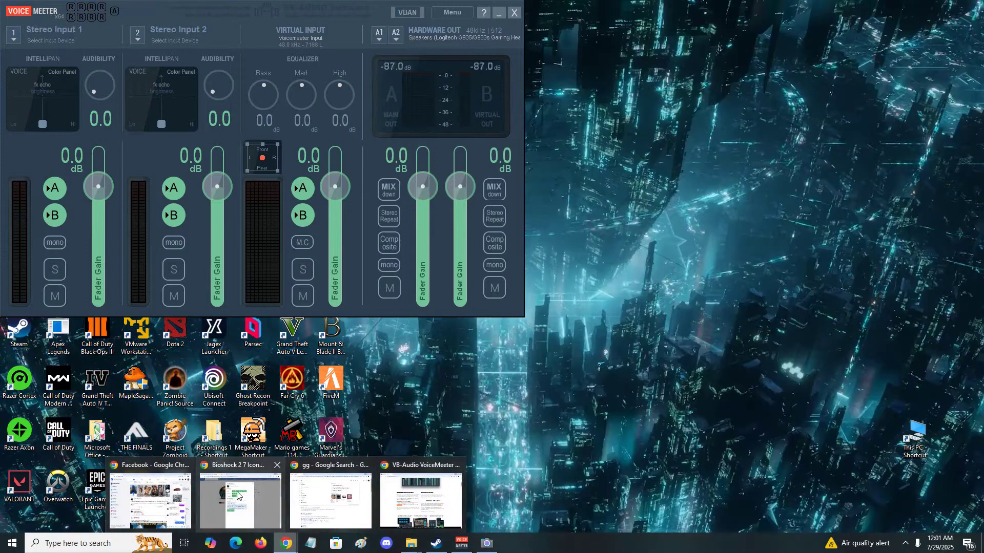
Open youtube.com in a new Chrome tab, go to your channel, and play 'Wait For The Weekend'.
{"action": "left_click", "coordinate": [227, 503]}
{"action": "left_click", "coordinate": [455, 11]}
{"action": "type", "text": "y"}
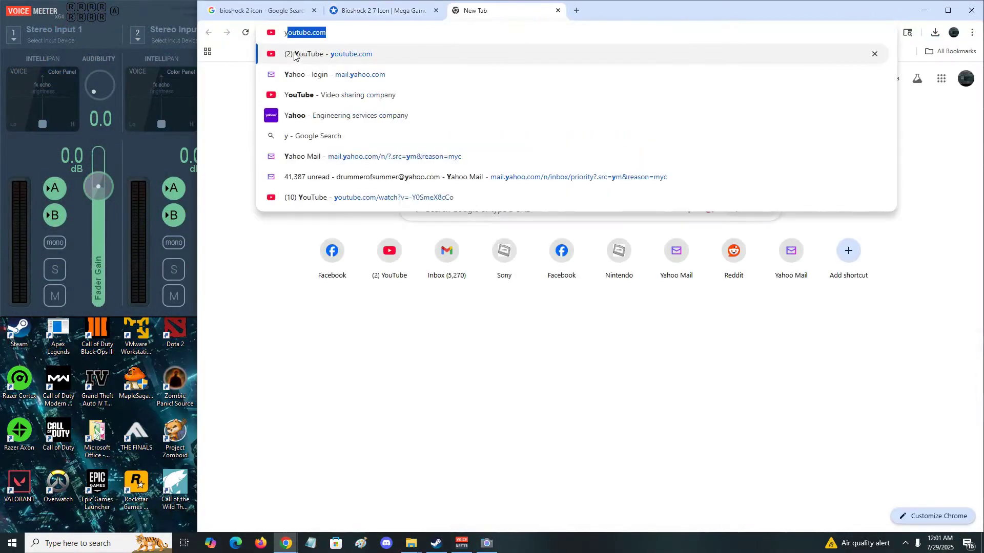
{"action": "key", "text": "Return"}
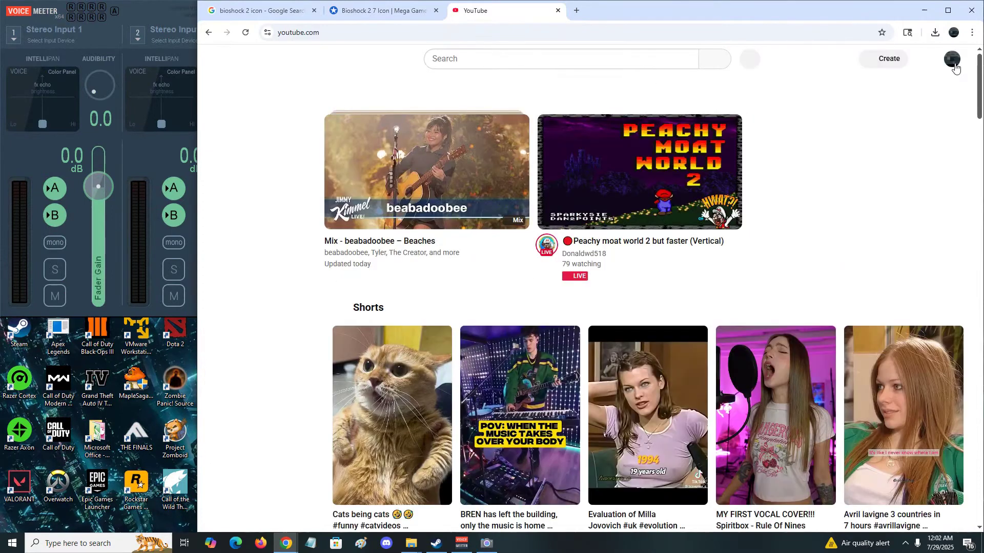
{"action": "left_click", "coordinate": [949, 59]}
{"action": "left_click", "coordinate": [869, 107]}
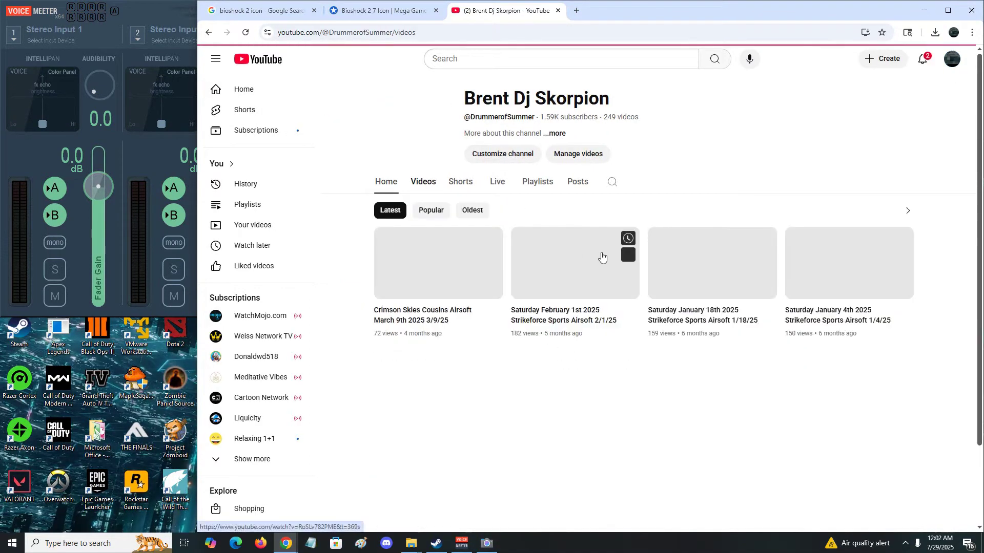
{"action": "scroll", "coordinate": [631, 266], "scroll_direction": "down", "scroll_amount": 15}
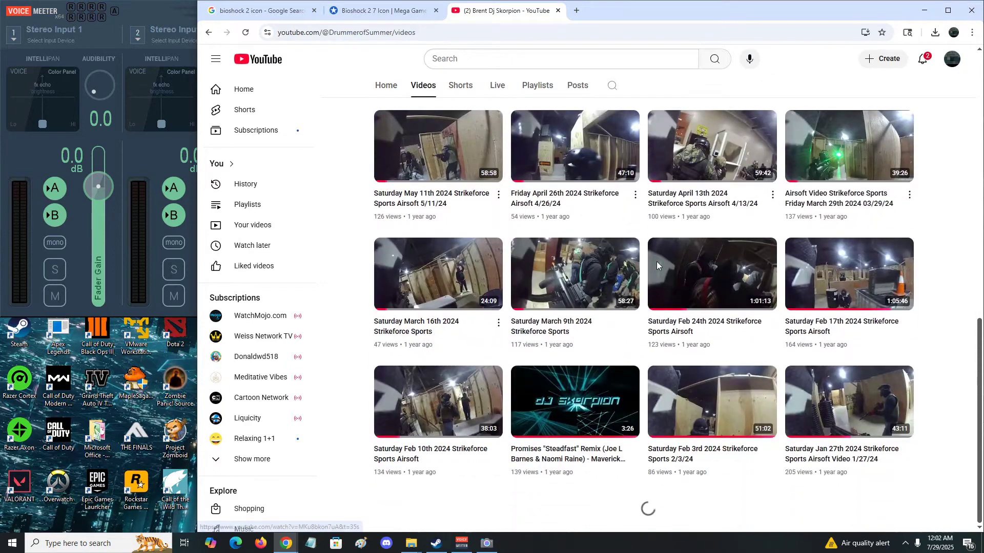
{"action": "scroll", "coordinate": [666, 261], "scroll_direction": "down", "scroll_amount": 6}
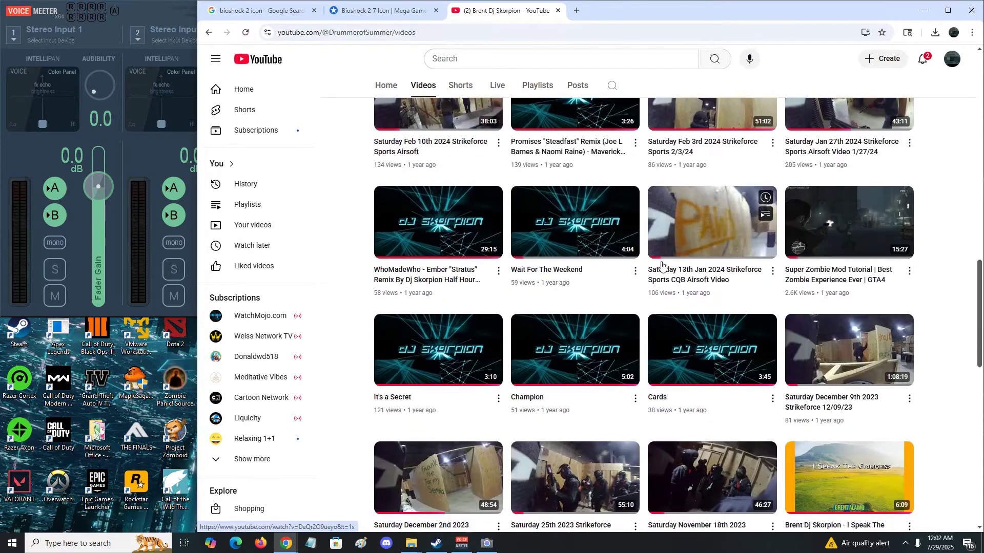
{"action": "left_click", "coordinate": [555, 236]}
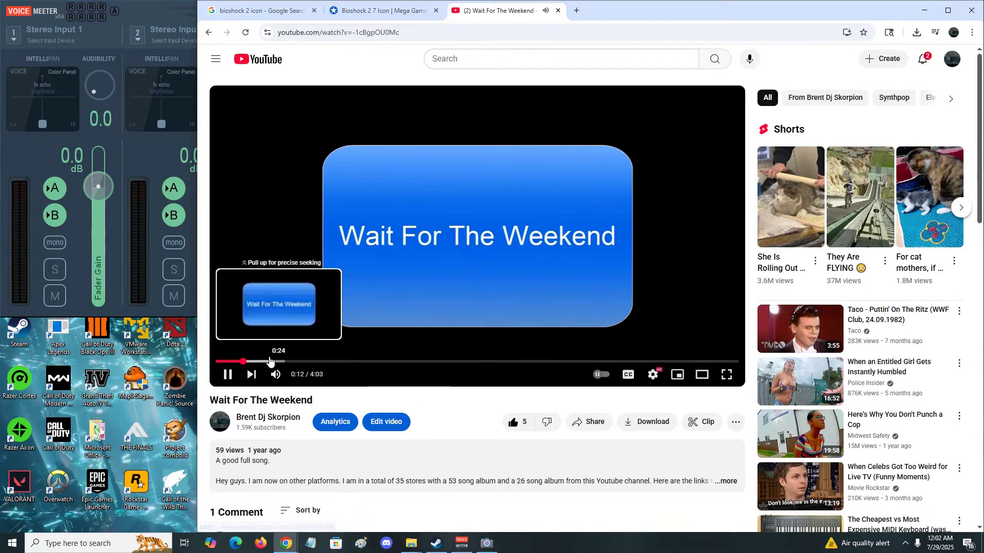
Bring the Voicemeeter mixer forward and open the A1 and A2 device lists.
{"action": "left_click", "coordinate": [163, 23]}
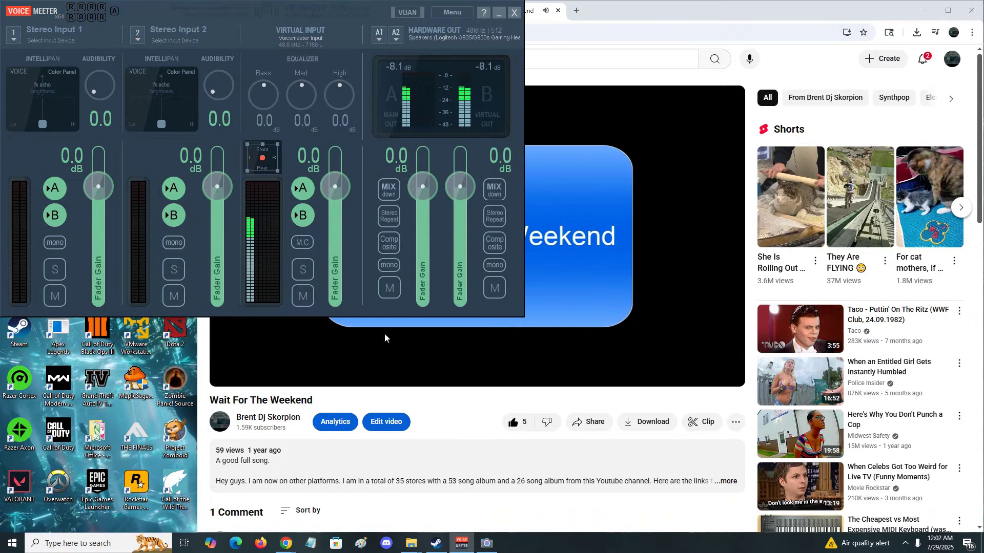
{"action": "left_click", "coordinate": [277, 375]}
{"action": "left_click", "coordinate": [165, 17]}
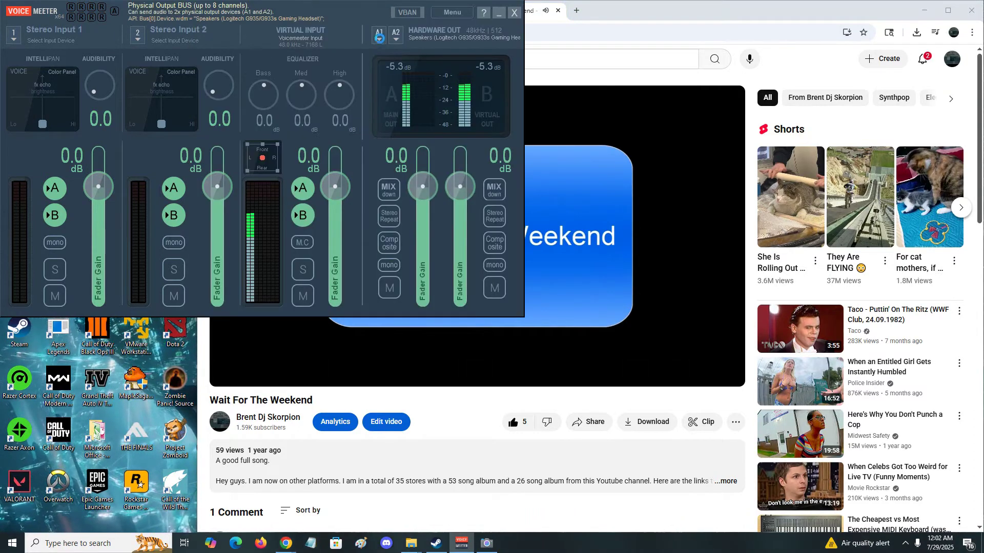
{"action": "left_click", "coordinate": [380, 38]}
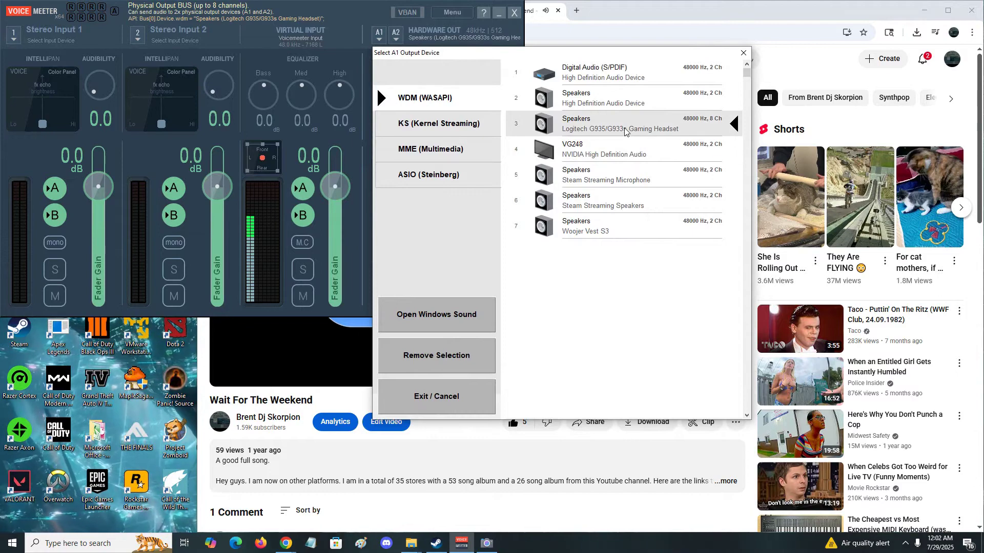
{"action": "left_click", "coordinate": [419, 34]}
{"action": "left_click", "coordinate": [478, 45]}
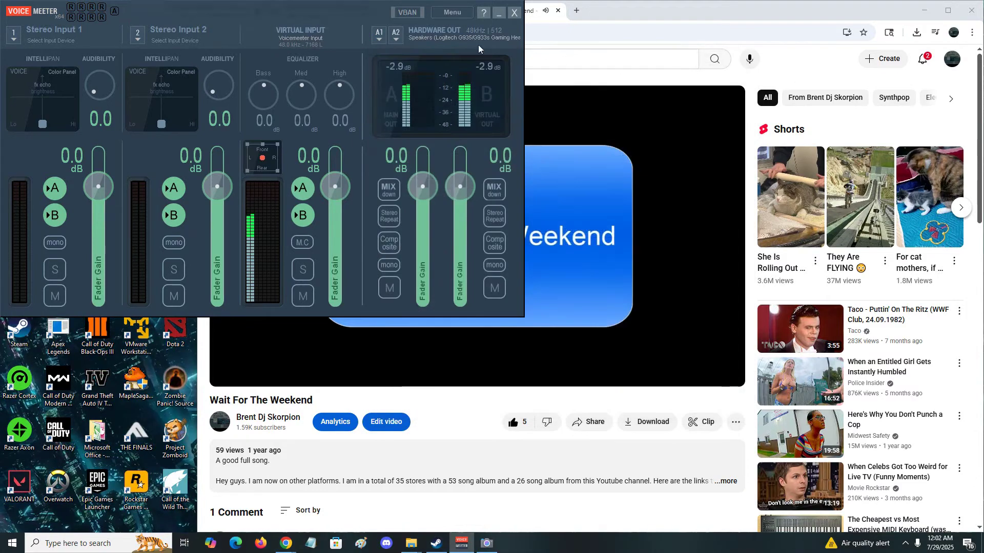
{"action": "left_click", "coordinate": [397, 34]}
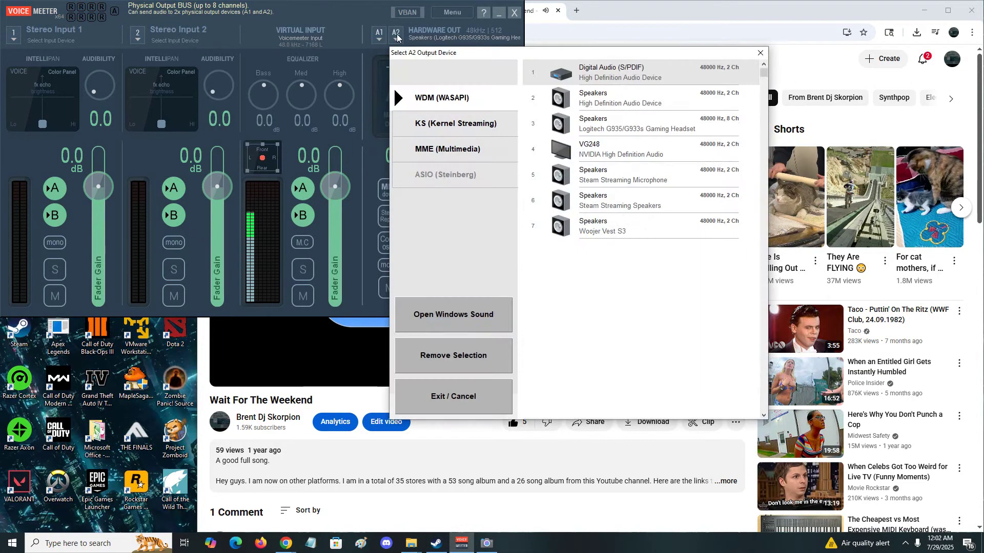
{"action": "left_click", "coordinate": [638, 235]}
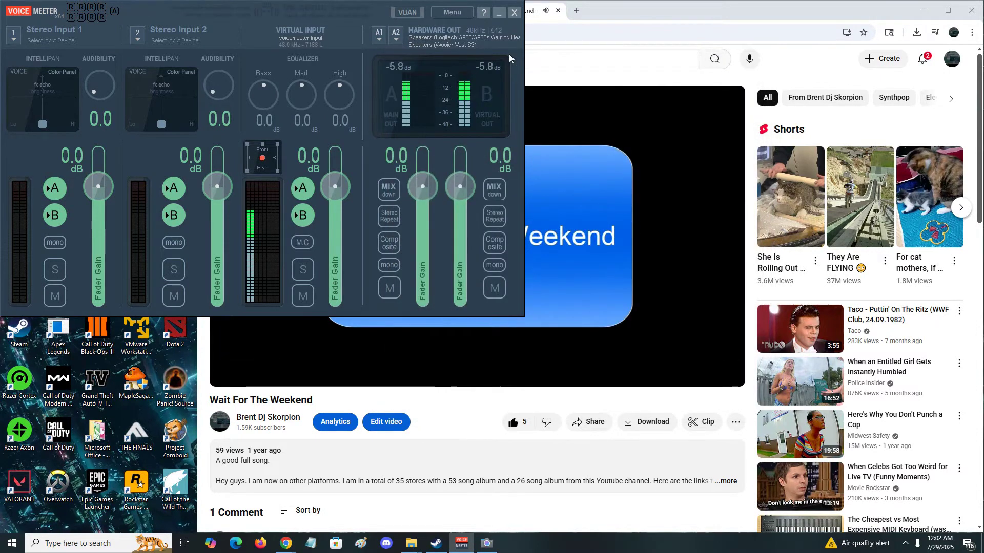
Set A1 to the Woojer Vest S3 and A2 to the Logitech headset, then start webcam recording.
{"action": "left_click", "coordinate": [373, 34]}
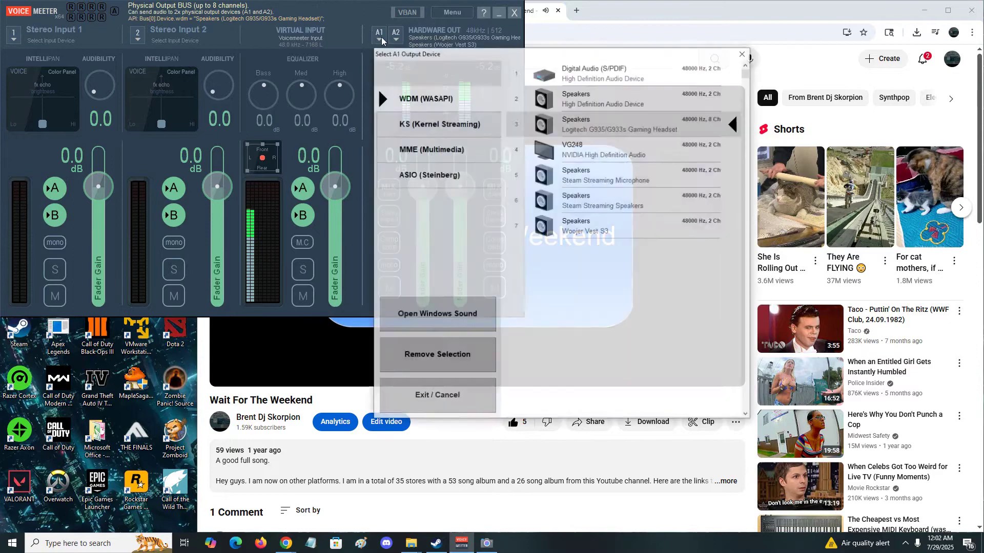
{"action": "left_click", "coordinate": [618, 225]}
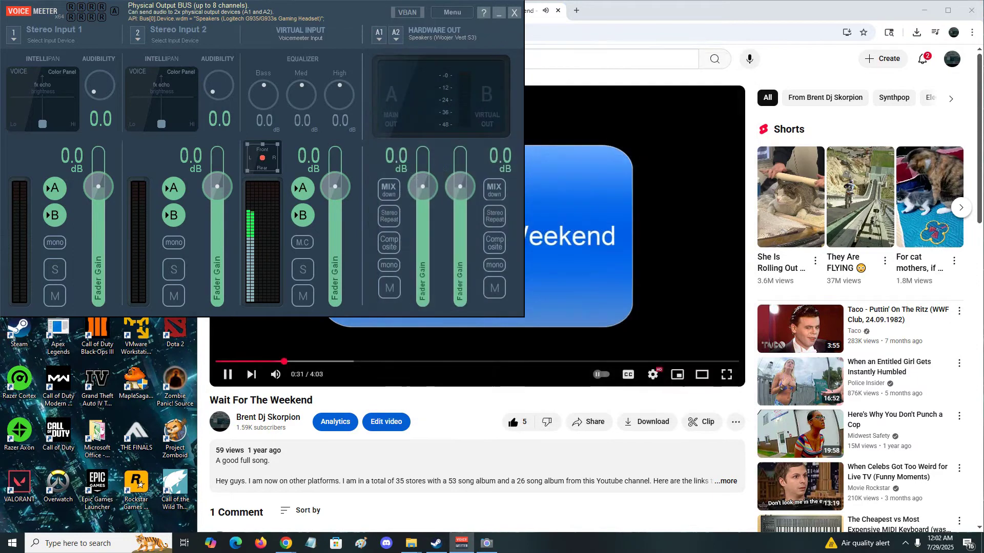
{"action": "left_click", "coordinate": [397, 33]}
{"action": "left_click", "coordinate": [629, 121]}
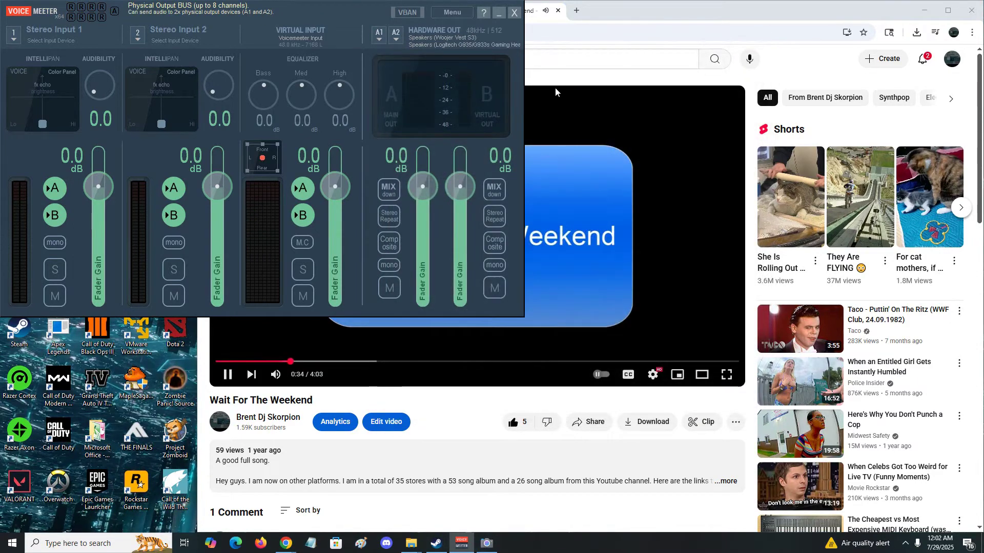
{"action": "left_click", "coordinate": [514, 13]}
{"action": "left_click", "coordinate": [615, 265]}
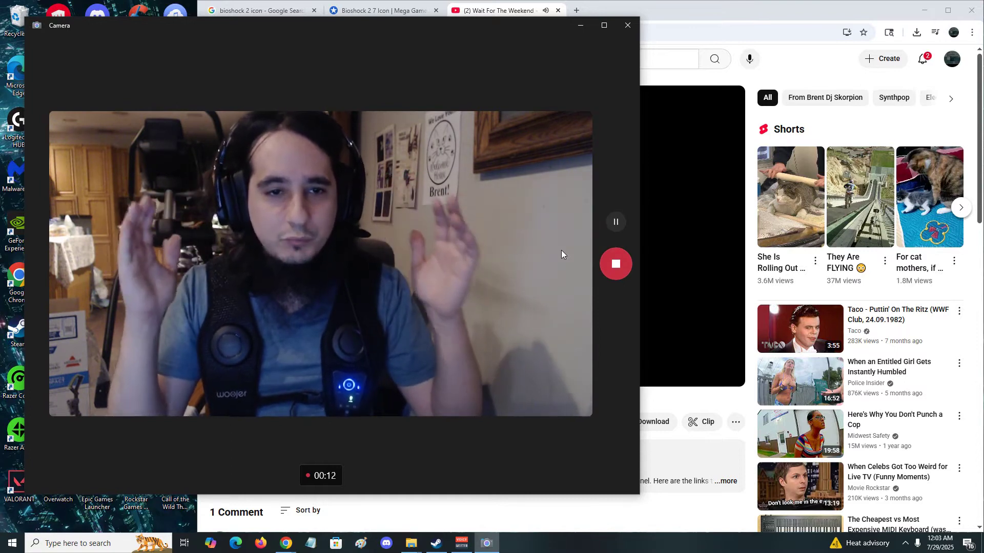
Let the webcam recording run past a minute, briefly showing YouTube, then minimize Chrome.
{"action": "left_click", "coordinate": [705, 280]}
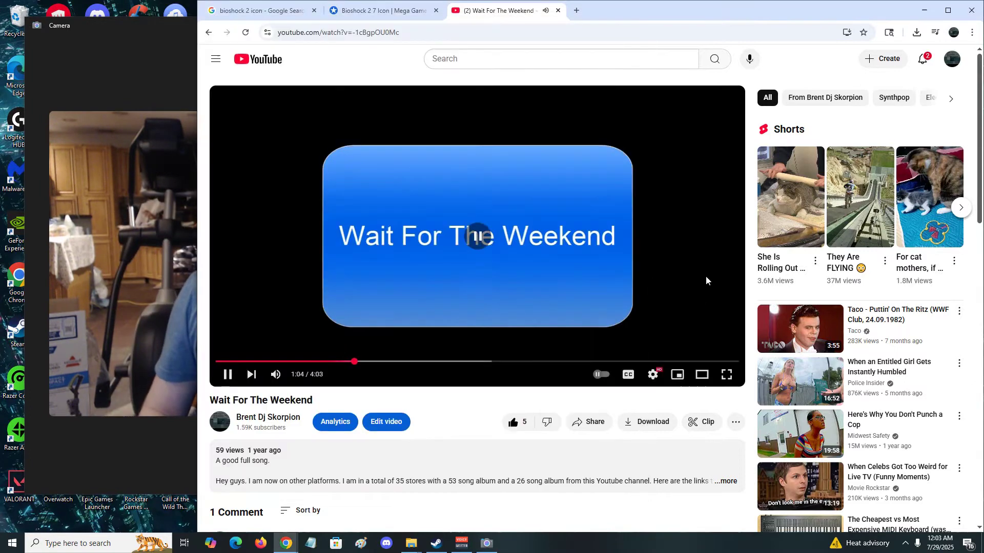
{"action": "left_click", "coordinate": [188, 237]}
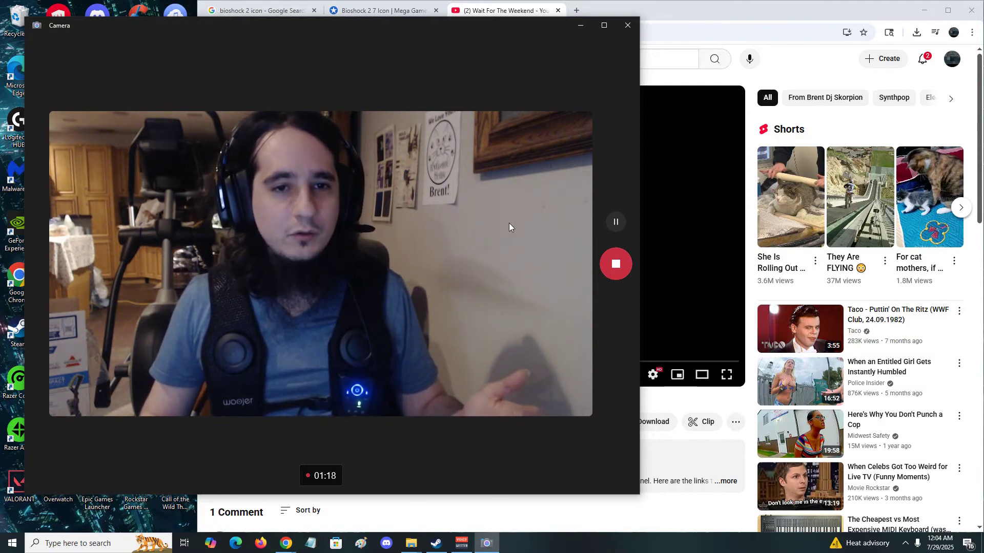
{"action": "left_click", "coordinate": [924, 10]}
View the Voicemeeter install folder window, return to the camera, then bring the Voicemeeter mixer forward.
{"action": "mouse_move", "coordinate": [411, 543]}
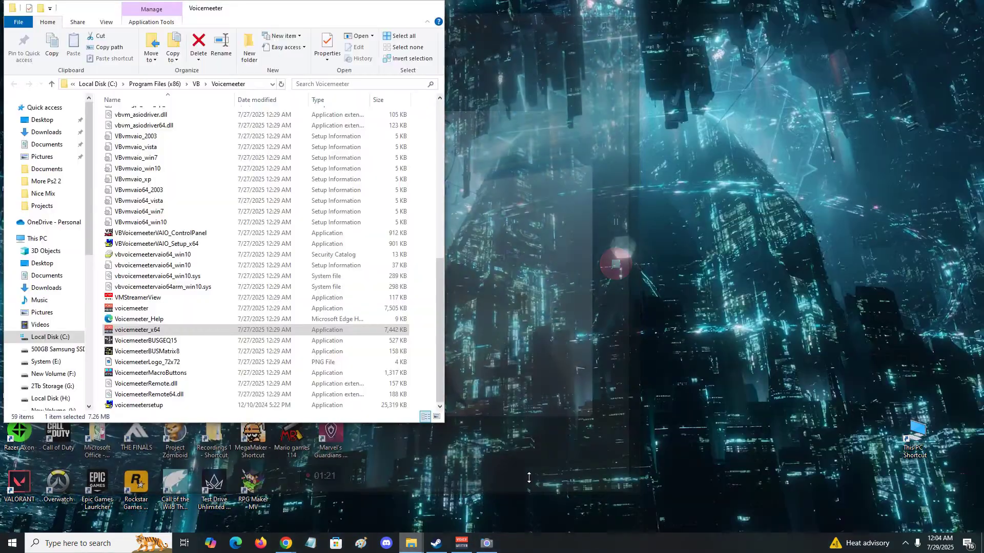
{"action": "left_click", "coordinate": [528, 478]}
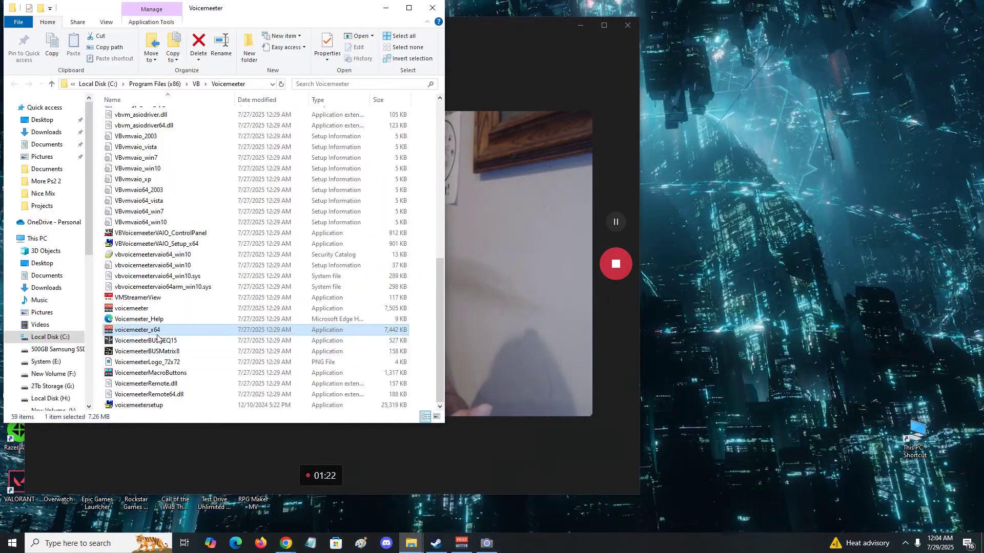
{"action": "left_click", "coordinate": [535, 50]}
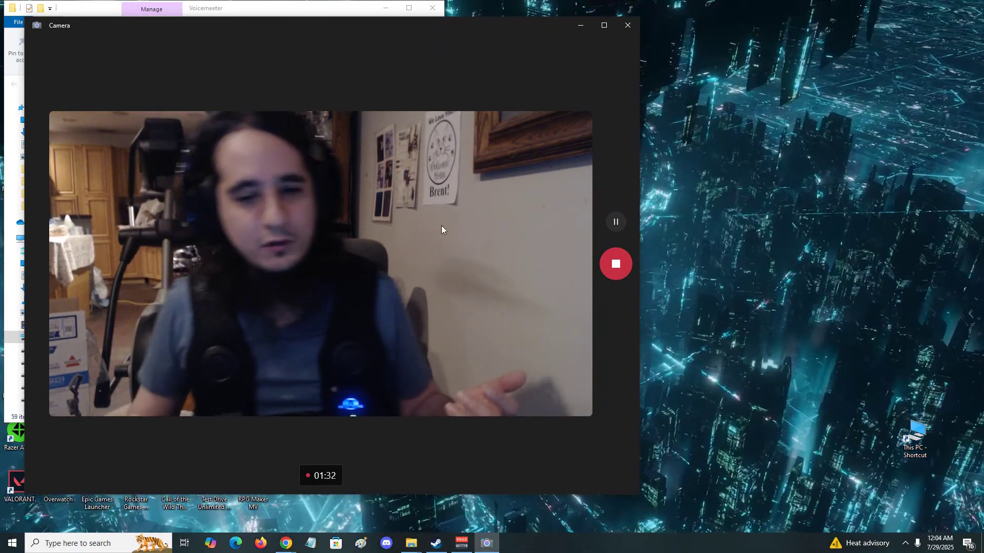
{"action": "left_click", "coordinate": [461, 543]}
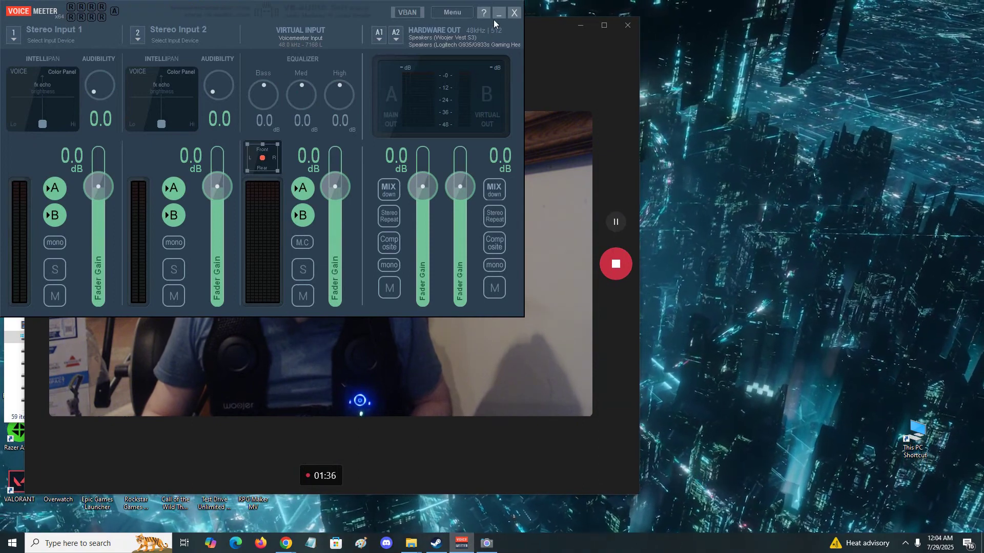
Open and close Voicemeeter's menu, then verify A1 still outputs to the Woojer Vest S3.
{"action": "left_click", "coordinate": [460, 12]}
{"action": "left_click", "coordinate": [460, 12]}
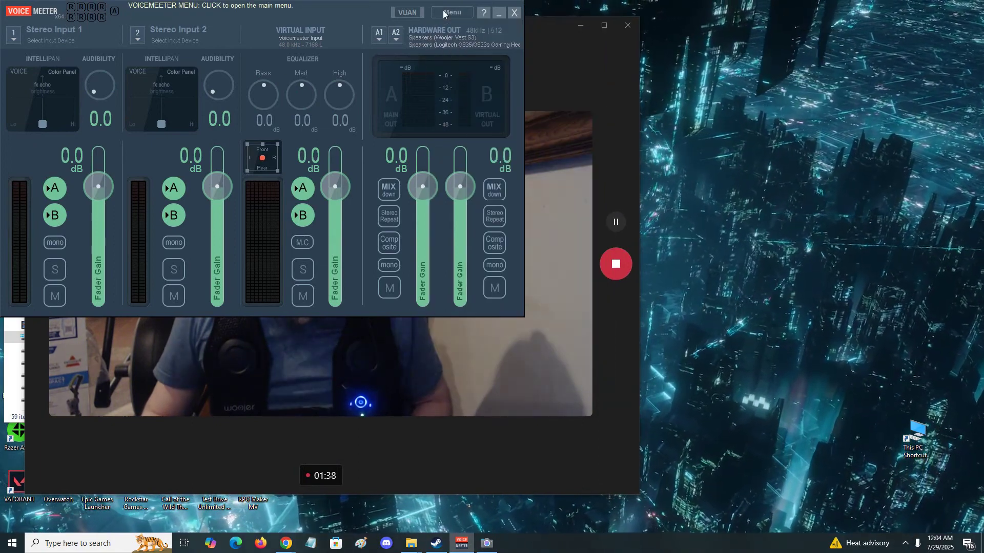
{"action": "left_click", "coordinate": [461, 12]}
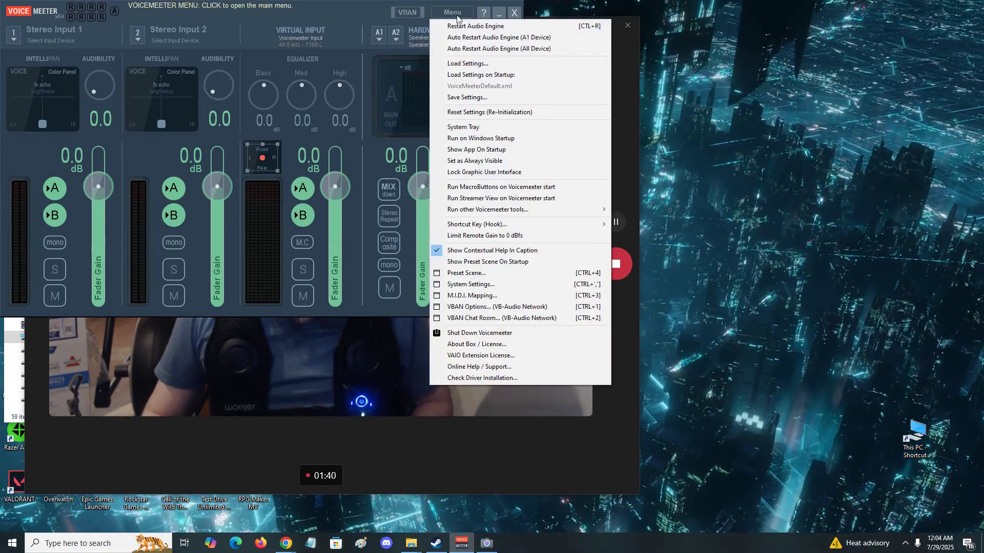
{"action": "left_click", "coordinate": [364, 12]}
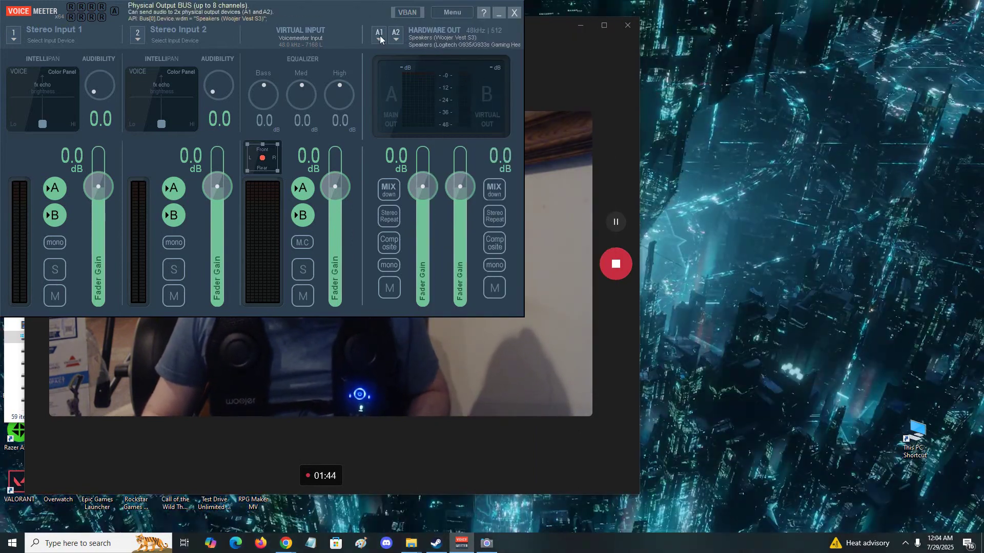
{"action": "left_click", "coordinate": [380, 36]}
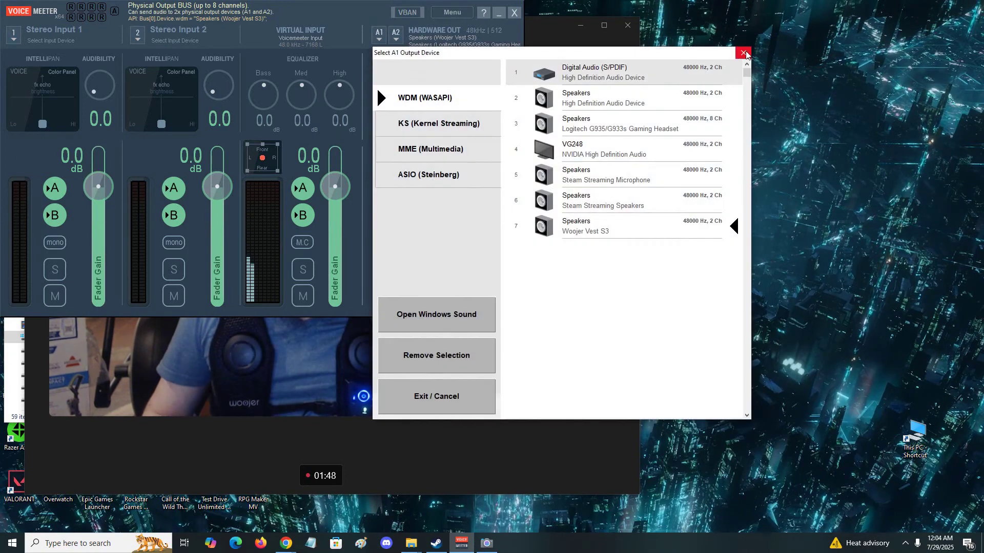
{"action": "left_click", "coordinate": [743, 52]}
{"action": "left_click", "coordinate": [498, 16]}
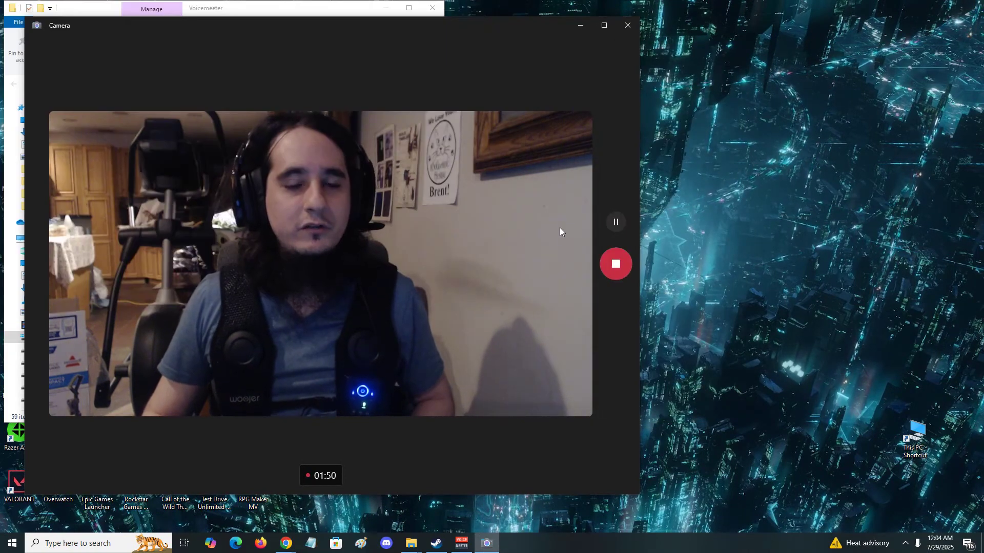